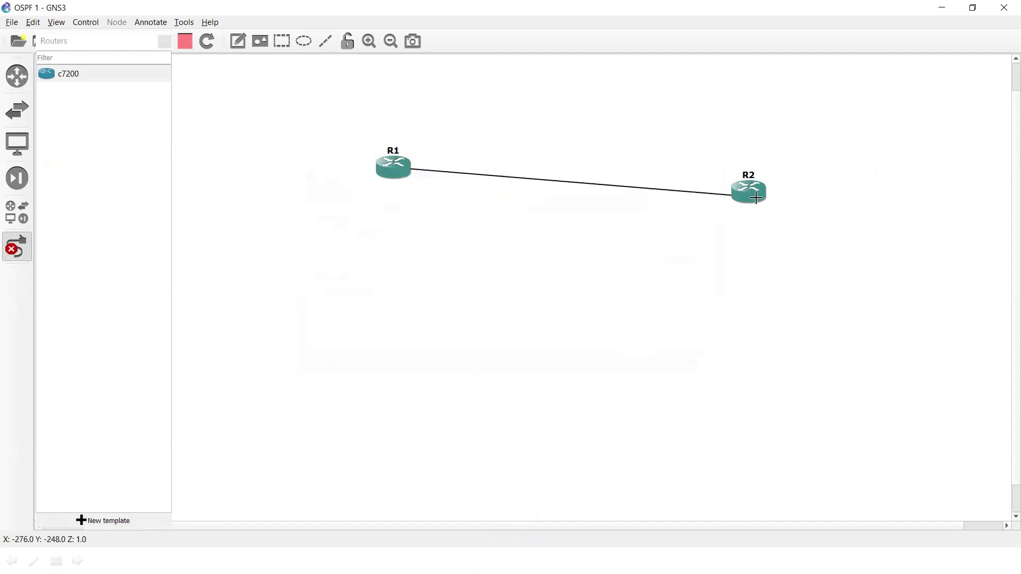
Leave link mode and line up routers R1 and R2 horizontally near the upper part of the workspace.
{"action": "left_click", "coordinate": [787, 205]}
{"action": "key", "text": "Escape"}
{"action": "left_click_drag", "start_coordinate": [388, 168], "coordinate": [385, 189]}
{"action": "left_click", "coordinate": [747, 187]}
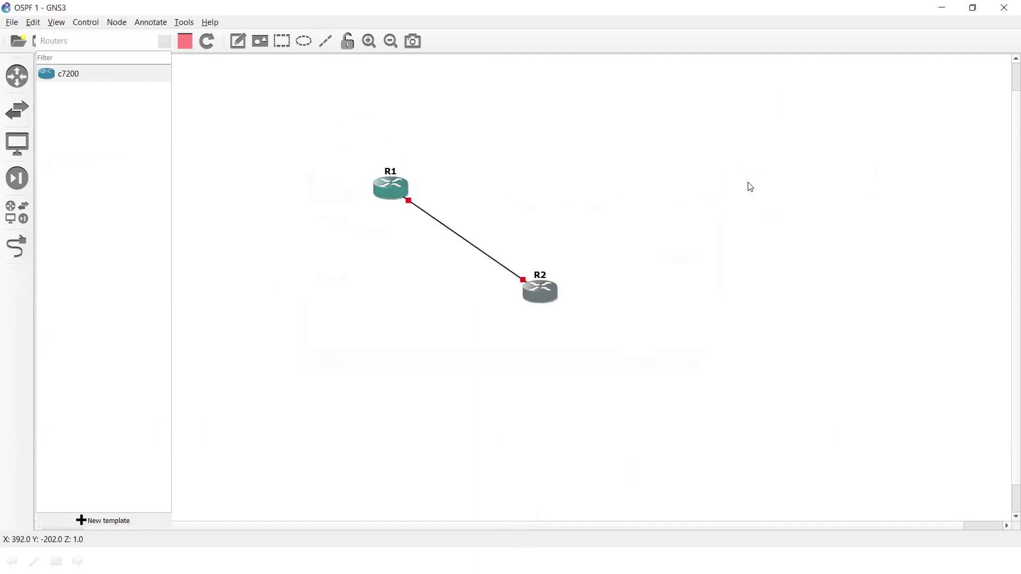
{"action": "left_click_drag", "start_coordinate": [558, 293], "coordinate": [751, 202]}
{"action": "left_click_drag", "start_coordinate": [349, 152], "coordinate": [719, 133]}
{"action": "left_click_drag", "start_coordinate": [745, 96], "coordinate": [277, 170]}
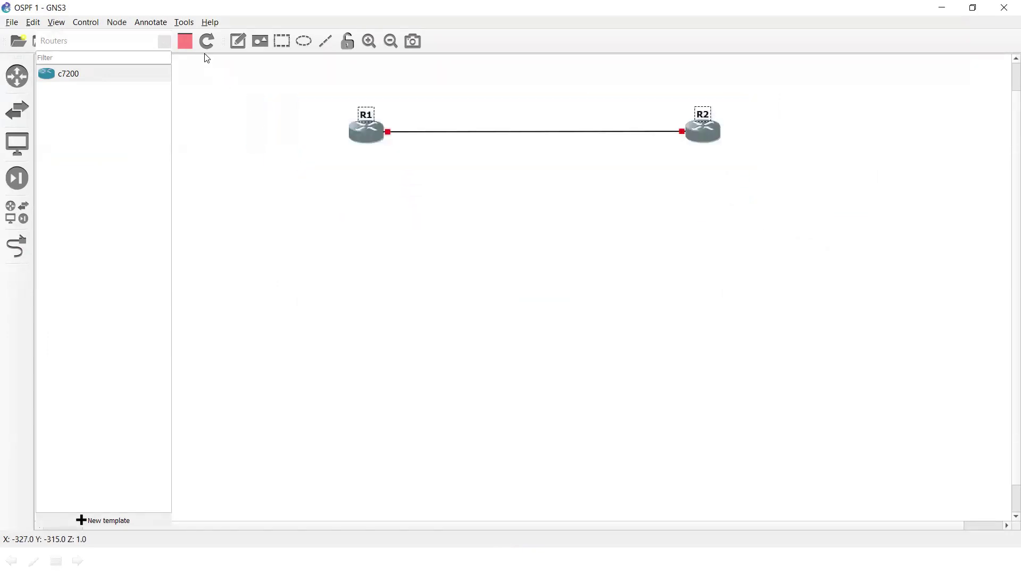
Close the router device list and start all devices in the topology.
{"action": "left_click", "coordinate": [161, 44]}
{"action": "left_click", "coordinate": [142, 41]}
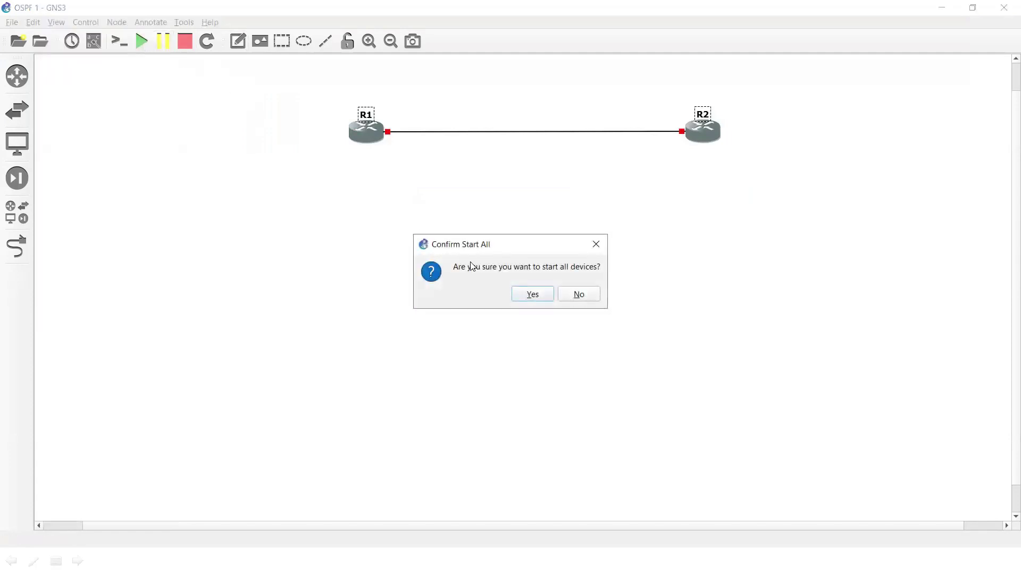
{"action": "left_click", "coordinate": [533, 294]}
Show the interface labels and open R1's console, placing its window below the topology.
{"action": "left_click", "coordinate": [56, 23]}
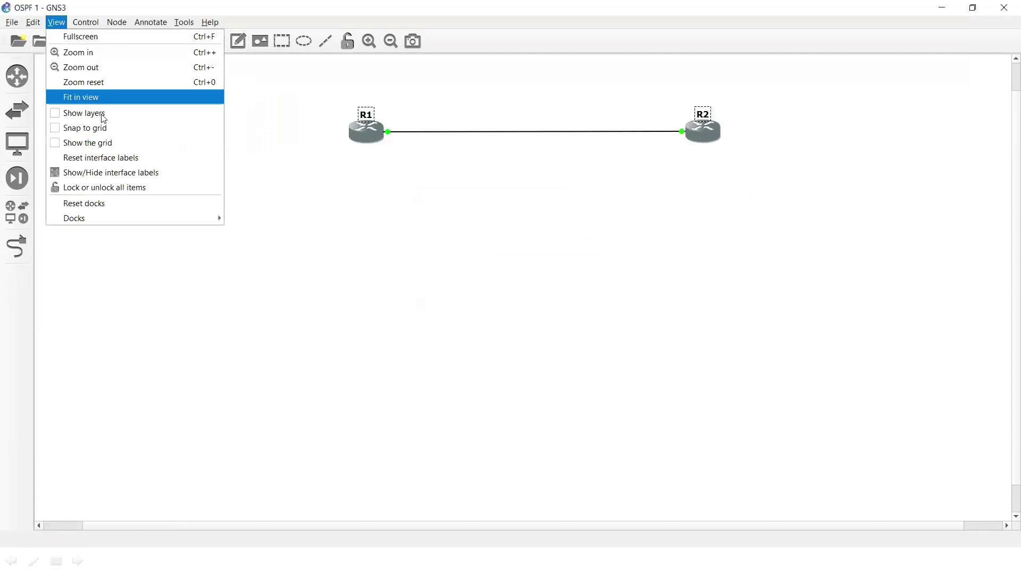
{"action": "left_click", "coordinate": [111, 172]}
{"action": "left_click_drag", "start_coordinate": [329, 100], "coordinate": [723, 177]}
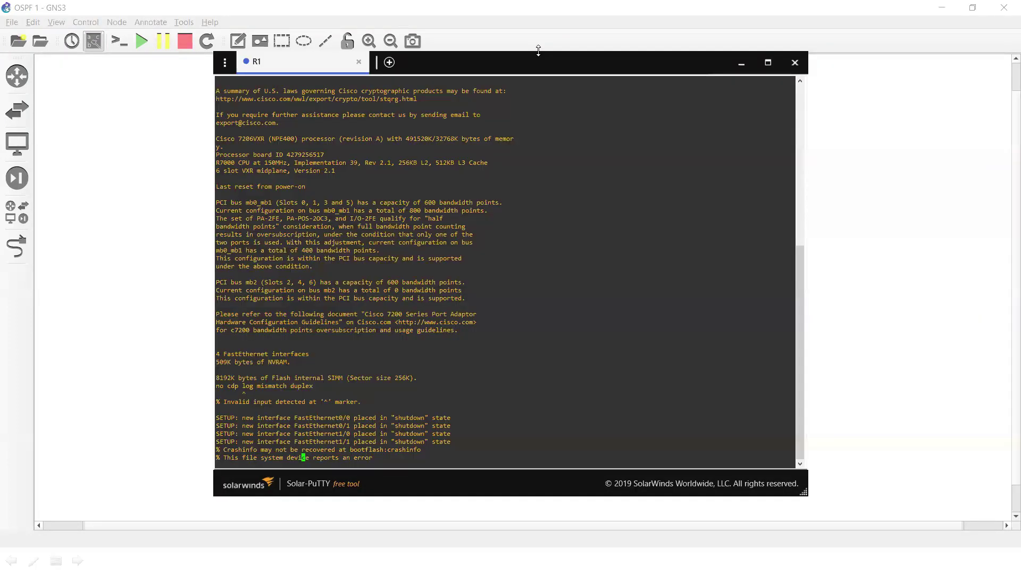
{"action": "left_click_drag", "start_coordinate": [538, 49], "coordinate": [568, 251]}
Add the note 192.168.10.0 above the middle of the R1–R2 link and copy its text.
{"action": "left_click", "coordinate": [238, 41]}
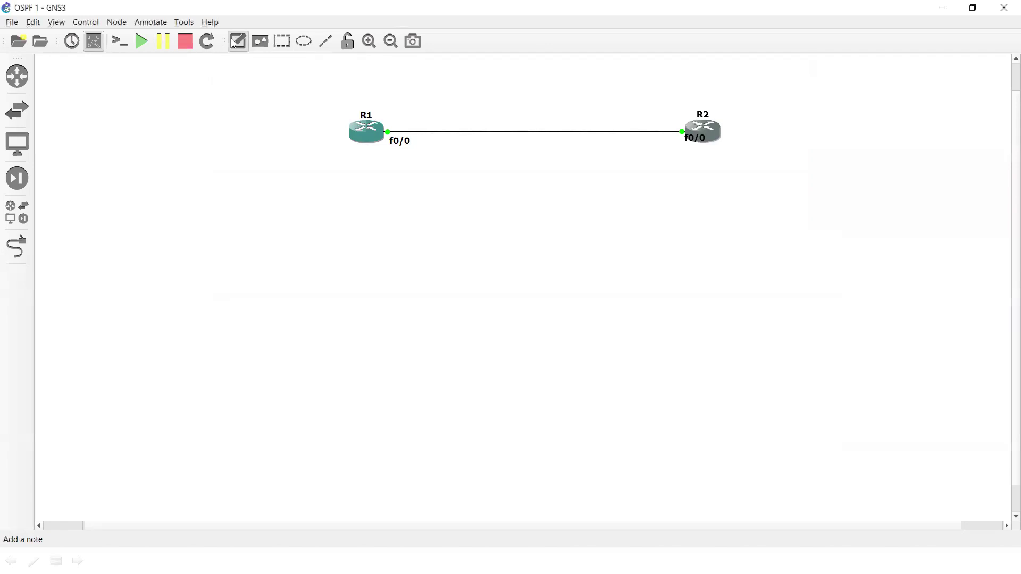
{"action": "left_click", "coordinate": [484, 116]}
{"action": "type", "text": "192.168.10."}
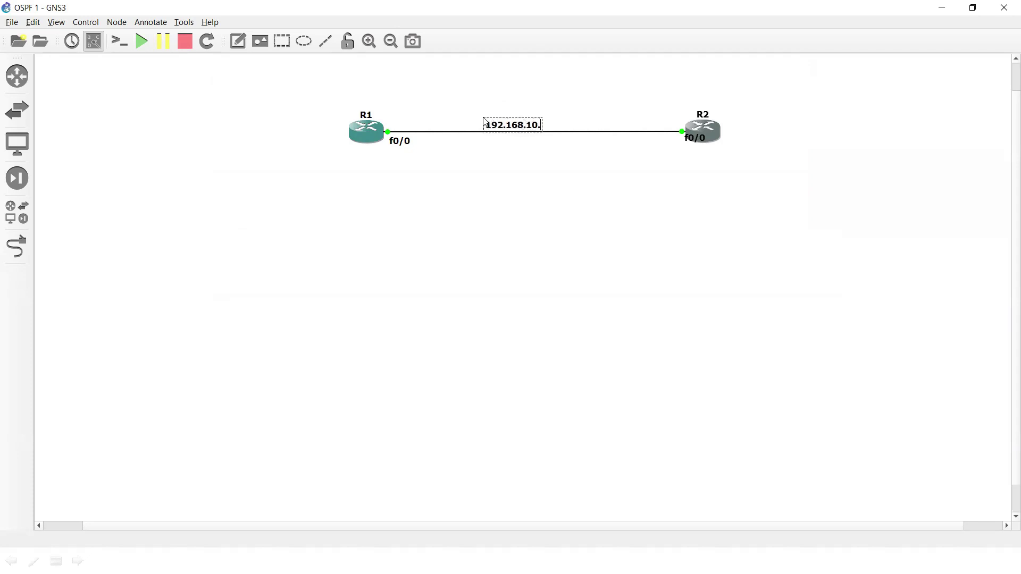
{"action": "type", "text": "0"}
{"action": "key", "text": "ctrl+a"}
{"action": "key", "text": "ctrl+c"}
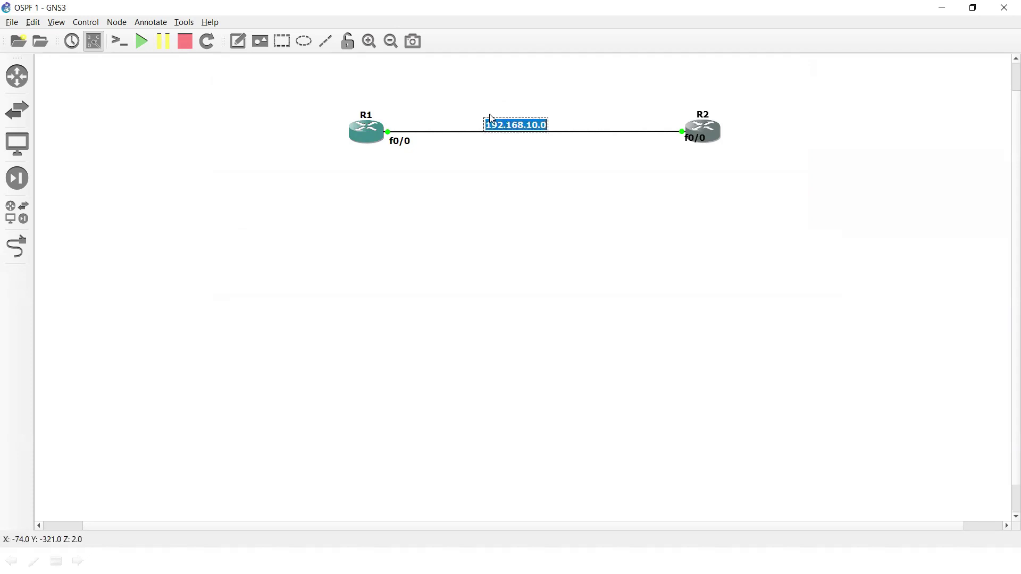
{"action": "left_click", "coordinate": [435, 154]}
{"action": "left_click", "coordinate": [260, 41]}
{"action": "left_click", "coordinate": [490, 25]}
Add the address note 192.168.10.1 below the link beside R1's f0/0 label and copy its text.
{"action": "left_click", "coordinate": [237, 41]}
{"action": "left_click", "coordinate": [415, 146]}
{"action": "key", "text": "ctrl+v"}
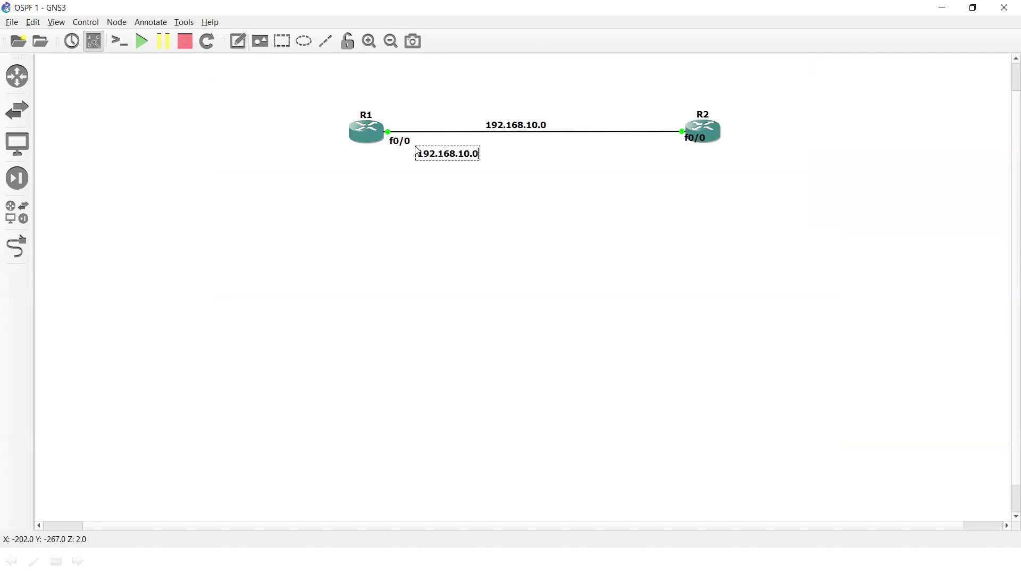
{"action": "key", "text": "BackSpace"}
{"action": "type", "text": "1"}
{"action": "key", "text": "ctrl+a"}
{"action": "key", "text": "ctrl+c"}
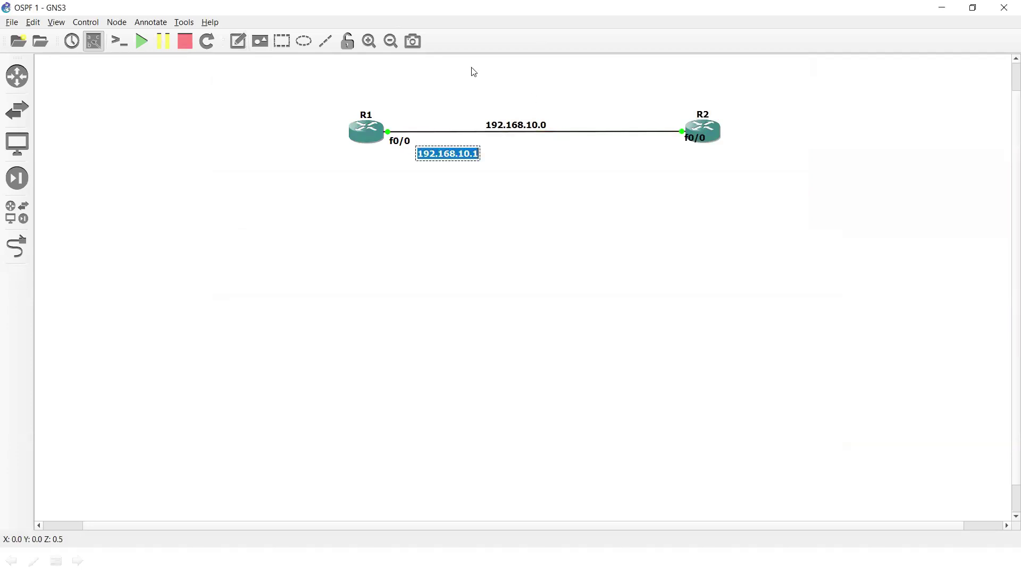
Add the address note 192.168.10.2 below the link near R2.
{"action": "left_click", "coordinate": [238, 41]}
{"action": "left_click", "coordinate": [622, 154]}
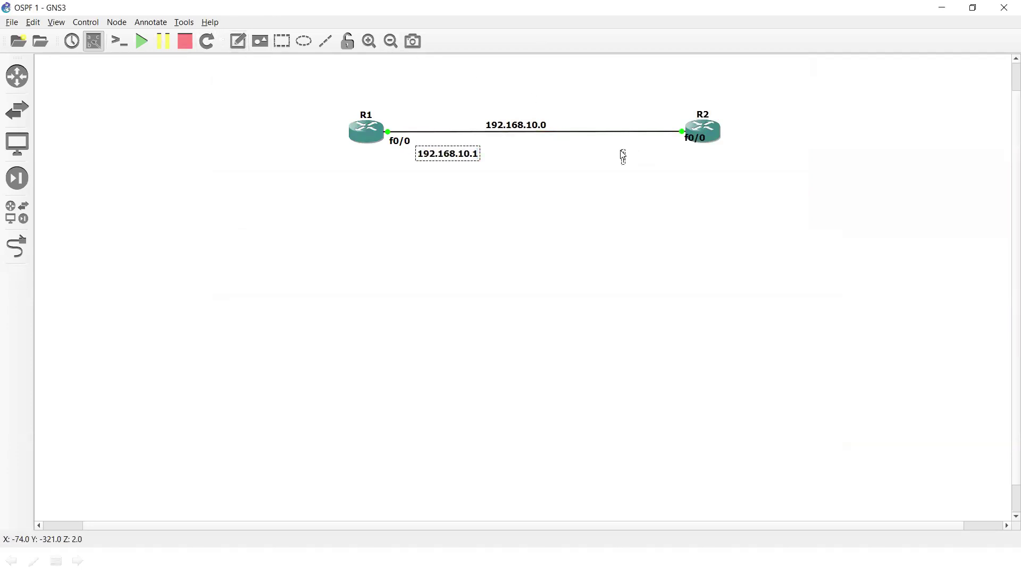
{"action": "key", "text": "ctrl+v"}
{"action": "key", "text": "BackSpace"}
{"action": "type", "text": "2"}
{"action": "left_click", "coordinate": [667, 270]}
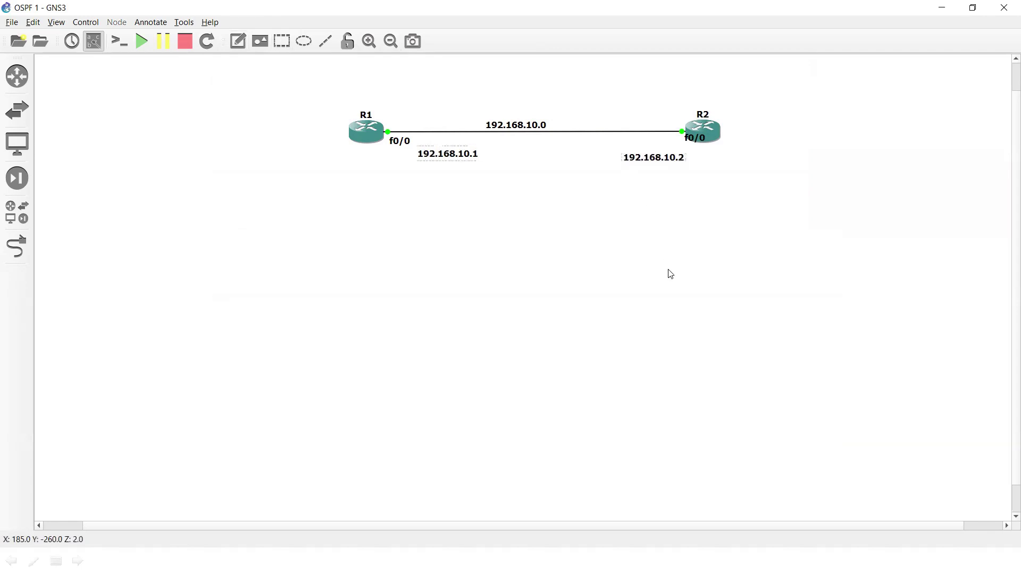
Reposition the 192.168.10.1 and 192.168.10.2 notes slightly beneath the link.
{"action": "left_click_drag", "start_coordinate": [440, 160], "coordinate": [424, 165]}
{"action": "mouse_move", "coordinate": [628, 160]}
{"action": "left_mouse_down"}
{"action": "mouse_move", "coordinate": [614, 164]}
{"action": "mouse_move", "coordinate": [615, 154]}
{"action": "left_mouse_up"}
{"action": "left_click", "coordinate": [513, 210]}
Open R2's console alongside R1's in Solar-PuTTY.
{"action": "key", "text": "alt+Tab"}
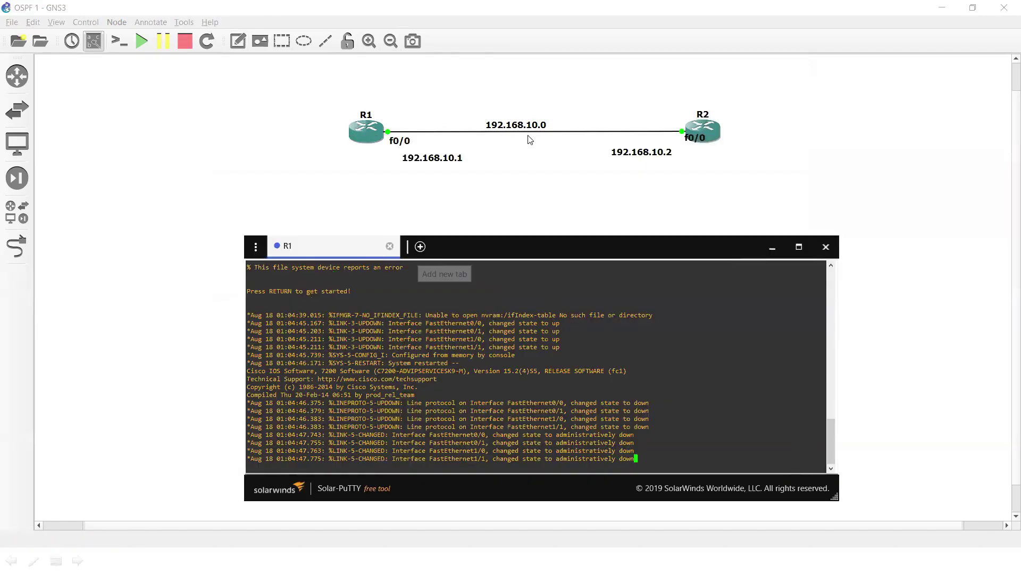
{"action": "left_click", "coordinate": [716, 135]}
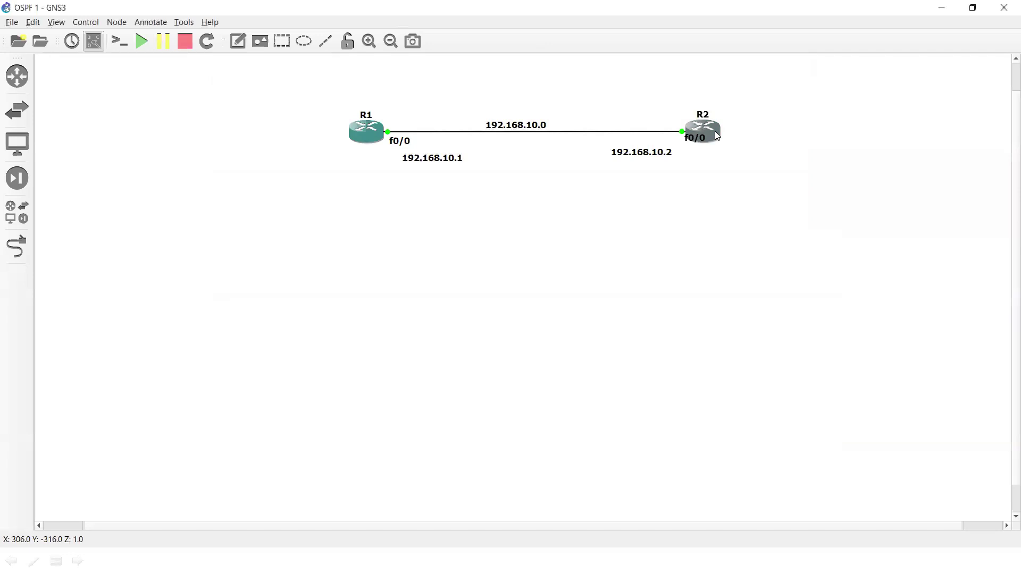
{"action": "key", "text": "alt+Tab"}
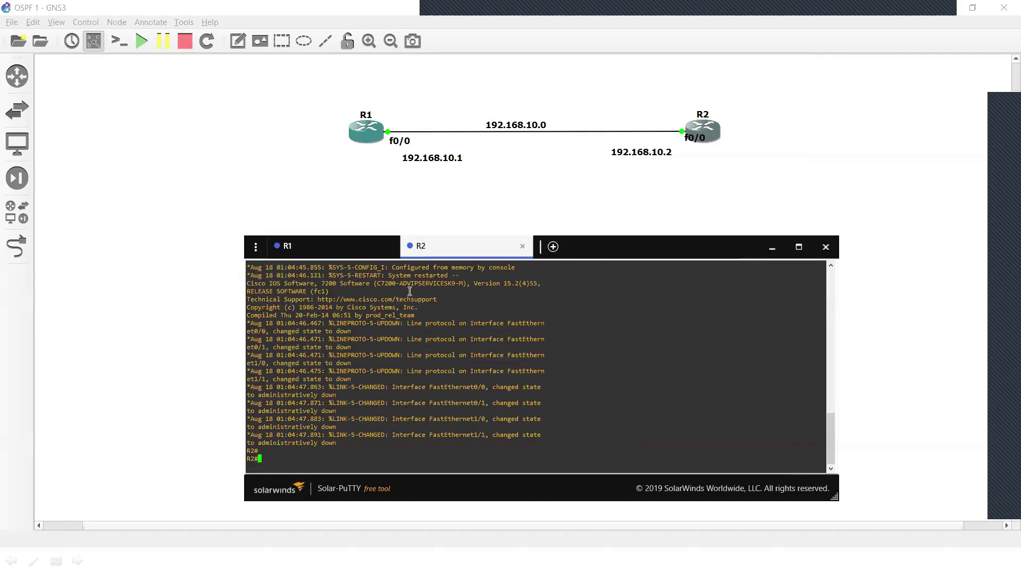
Switch to R1's console and enter global configuration mode with conf t.
{"action": "left_click", "coordinate": [354, 249]}
{"action": "key", "text": "Return"}
{"action": "key", "text": "Return"}
{"action": "key", "text": "Return"}
{"action": "key", "text": "Return"}
{"action": "key", "text": "Return"}
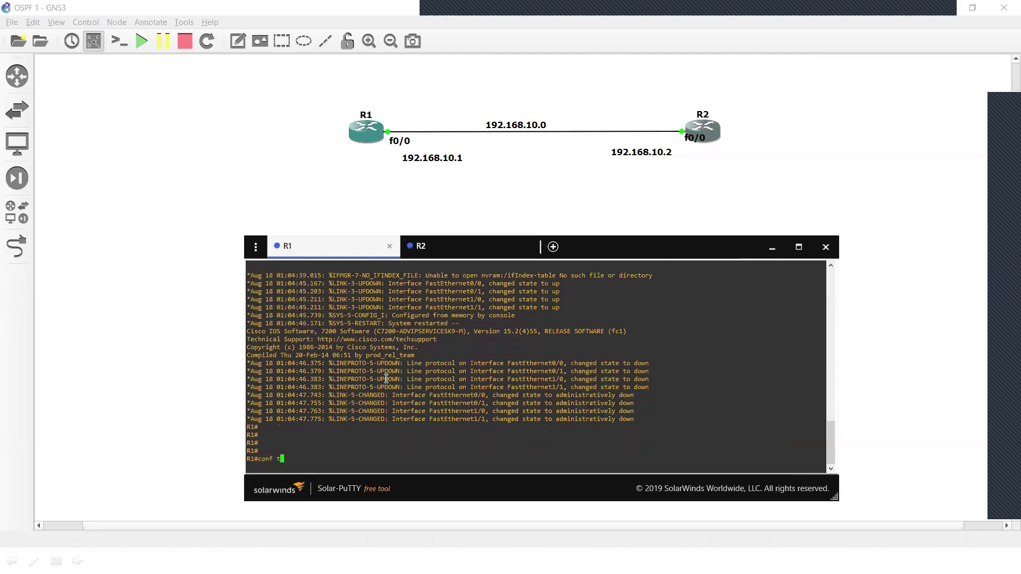
{"action": "type", "text": "conf t"}
{"action": "key", "text": "Return"}
{"action": "key", "text": "Return"}
{"action": "key", "text": "Return"}
{"action": "key", "text": "Return"}
Enter interface f0/0 on R1 and enable it with no shutdown.
{"action": "type", "text": "int f"}
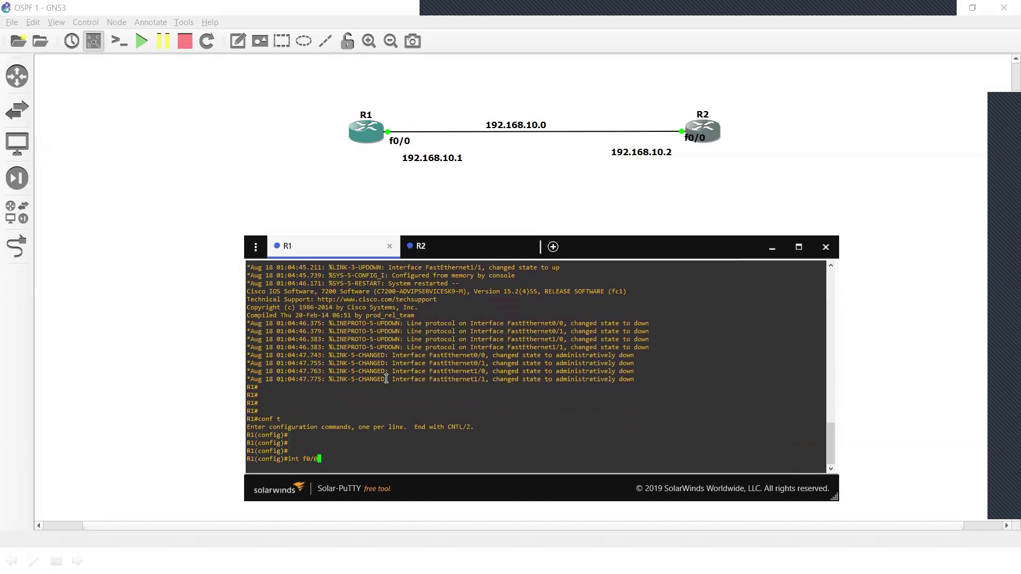
{"action": "type", "text": "0/0"}
{"action": "key", "text": "Return"}
{"action": "type", "text": "no sh"}
{"action": "key", "text": "Tab"}
{"action": "key", "text": "Return"}
Assign 192.168.10.1 with mask 255.255.255.0 to R1's f0/0 and exit interface configuration.
{"action": "type", "text": "ip ad"}
{"action": "key", "text": "Tab"}
{"action": "type", "text": "192.168."}
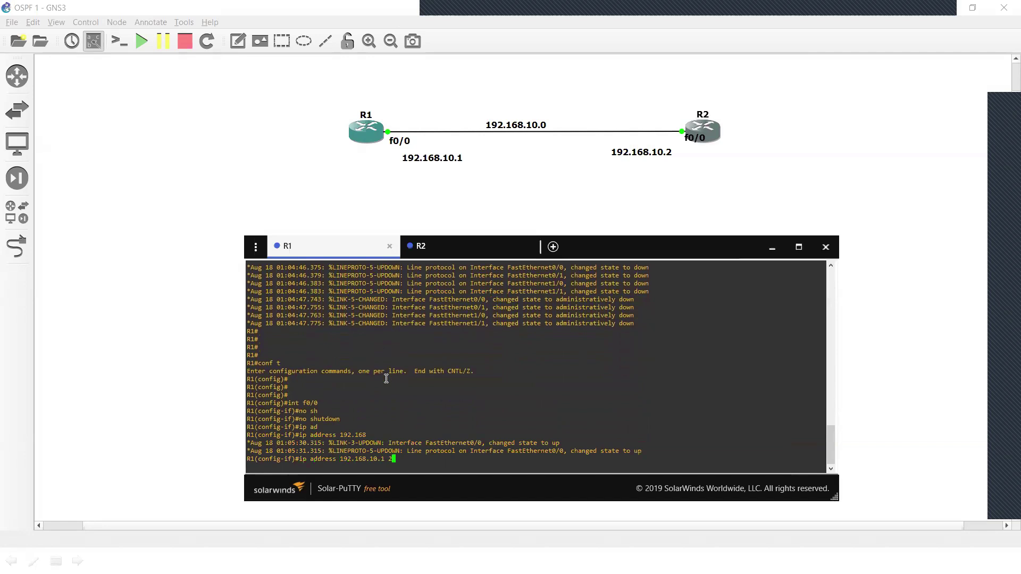
{"action": "type", "text": "10.1 255.255.255.0"}
{"action": "key", "text": "Return"}
{"action": "type", "text": "ex"}
{"action": "key", "text": "Return"}
{"action": "key", "text": "Return"}
{"action": "key", "text": "Return"}
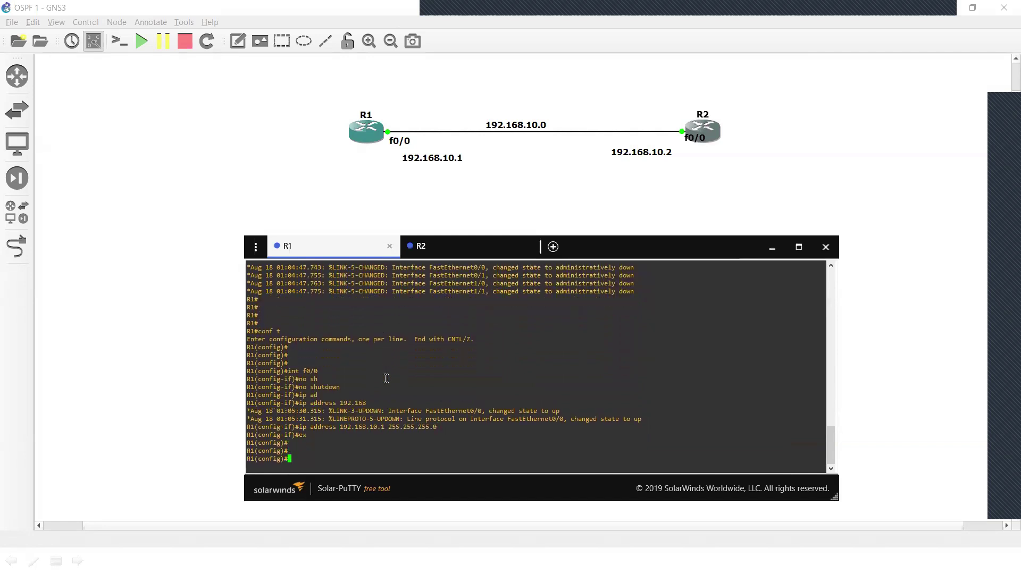
Switch to R2's console and enter global configuration mode with conf t.
{"action": "left_click", "coordinate": [449, 249]}
{"action": "key", "text": "Return"}
{"action": "key", "text": "Return"}
{"action": "key", "text": "Return"}
{"action": "type", "text": "c"}
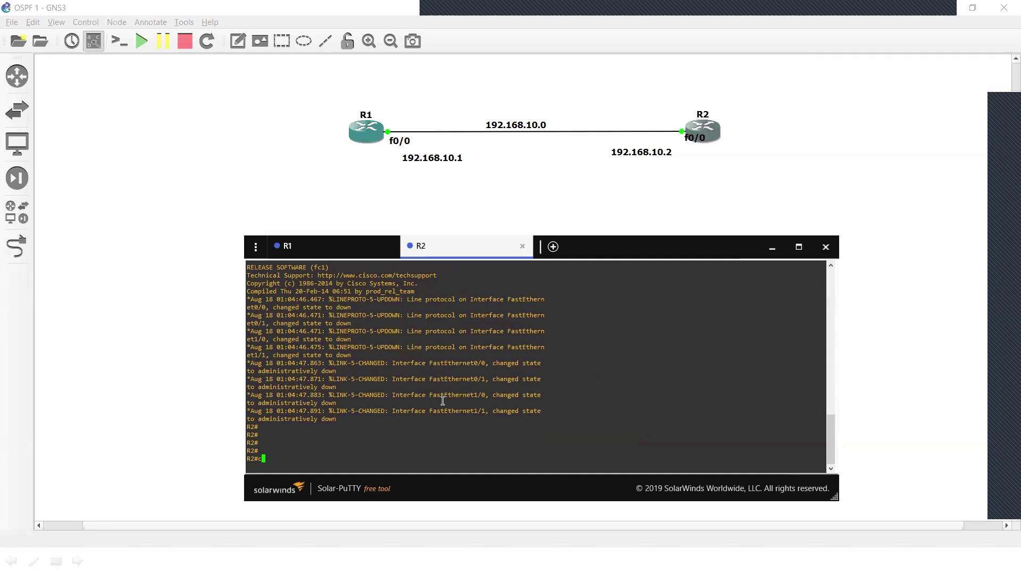
{"action": "type", "text": "onf t"}
{"action": "key", "text": "Return"}
{"action": "key", "text": "Return"}
{"action": "key", "text": "Return"}
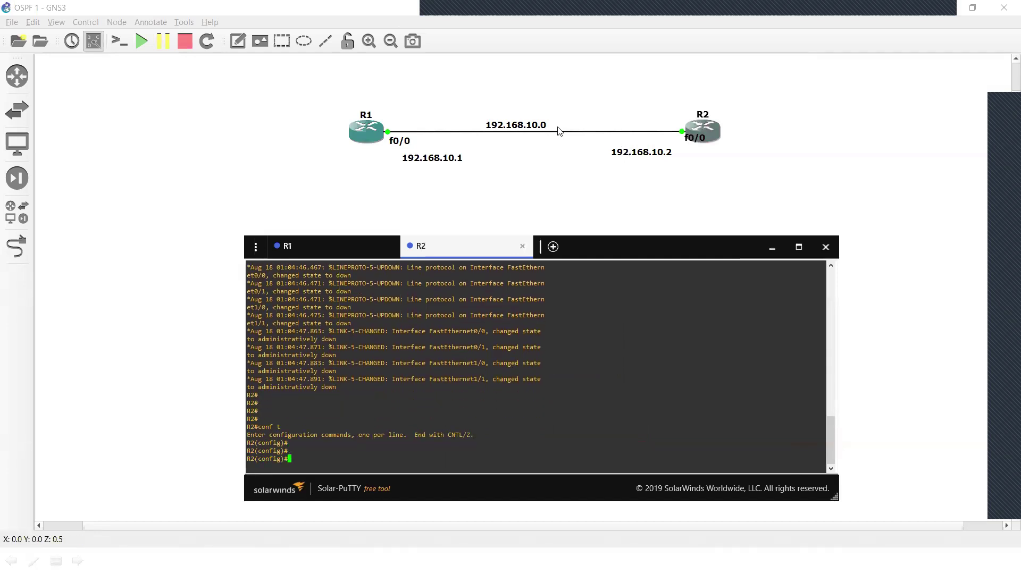
{"action": "right_click", "coordinate": [521, 137]}
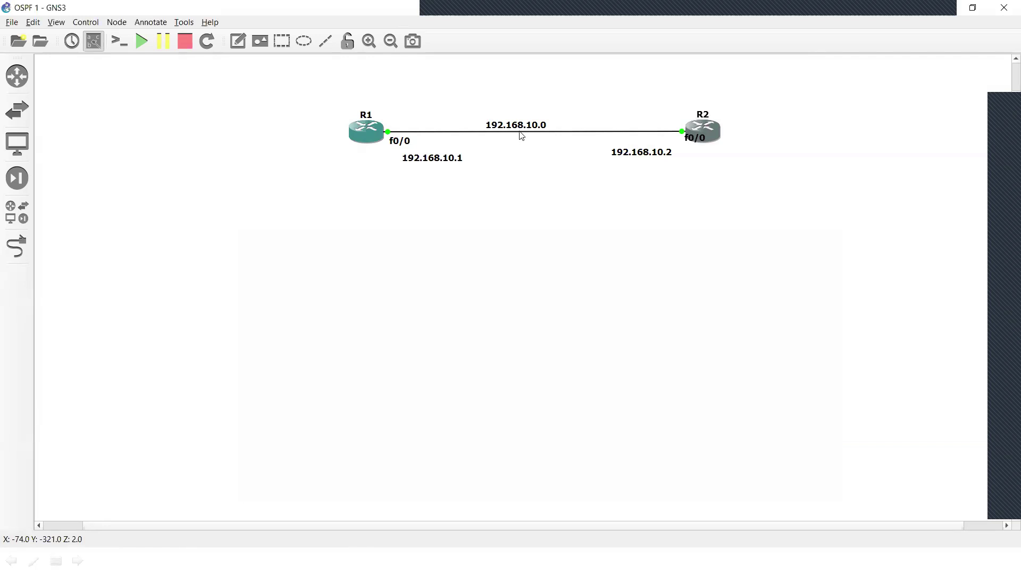
{"action": "left_click", "coordinate": [505, 143]}
{"action": "right_click", "coordinate": [520, 135]}
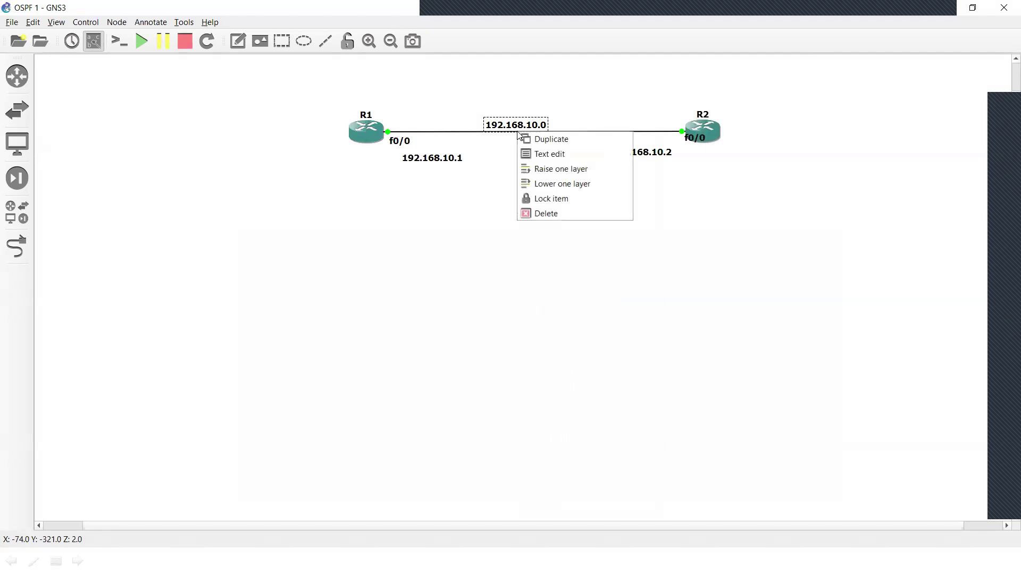
{"action": "left_click", "coordinate": [499, 151]}
Move R1 slightly so the link clears the network note, and start a packet capture on the R1–R2 link.
{"action": "left_click_drag", "start_coordinate": [377, 138], "coordinate": [365, 142]}
{"action": "left_click", "coordinate": [525, 138]}
{"action": "left_click", "coordinate": [522, 135]}
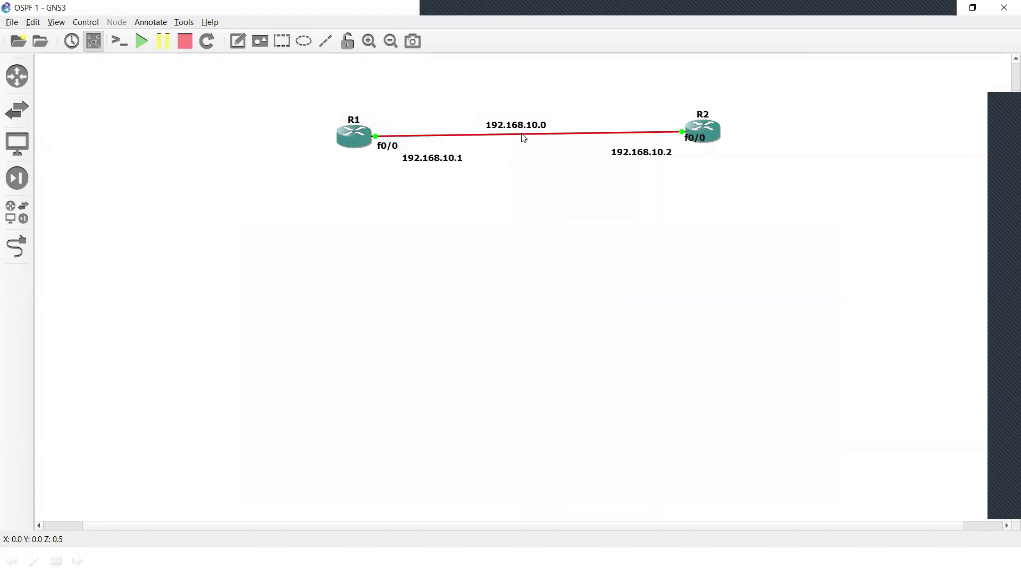
{"action": "right_click", "coordinate": [523, 139]}
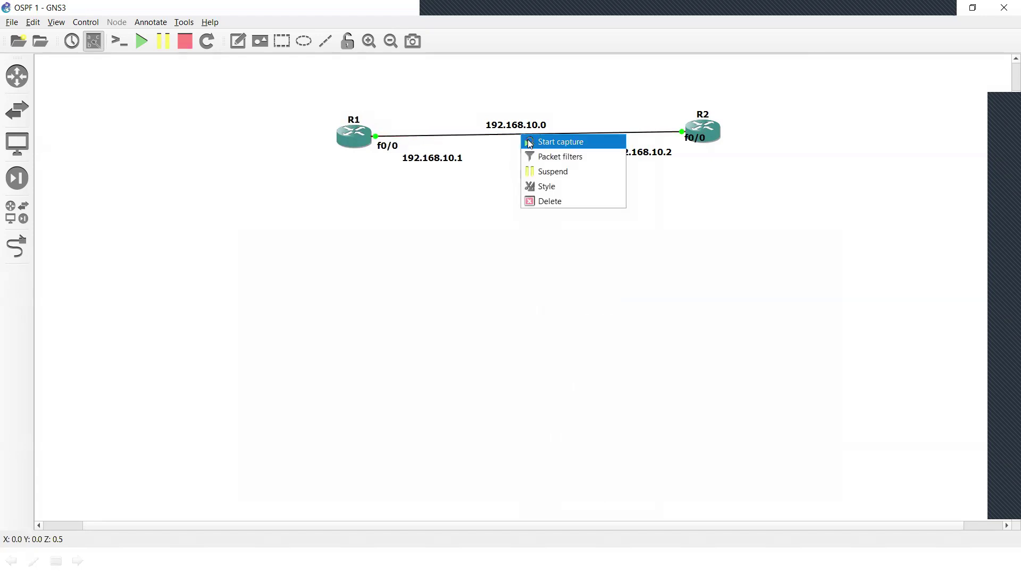
{"action": "left_click", "coordinate": [532, 142]}
{"action": "left_click", "coordinate": [568, 304]}
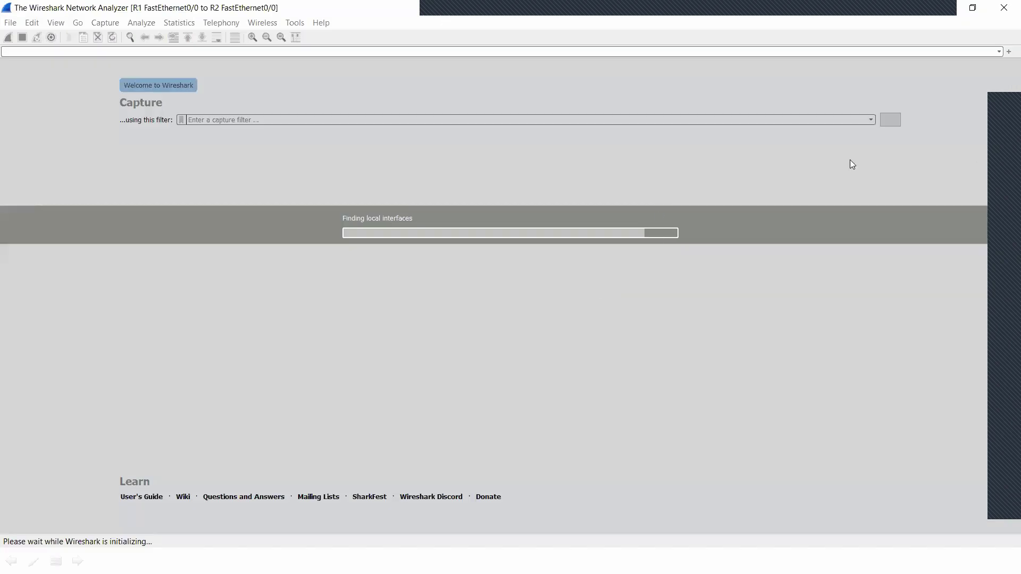
Return to GNS3, level R2 with R1, and move both router address notes closer to the link.
{"action": "key", "text": "alt+Tab"}
{"action": "mouse_move", "coordinate": [714, 125]}
{"action": "left_mouse_down"}
{"action": "mouse_move", "coordinate": [724, 145]}
{"action": "mouse_move", "coordinate": [725, 129]}
{"action": "left_mouse_up"}
{"action": "left_click_drag", "start_coordinate": [674, 153], "coordinate": [691, 148]}
{"action": "left_click_drag", "start_coordinate": [437, 164], "coordinate": [434, 154]}
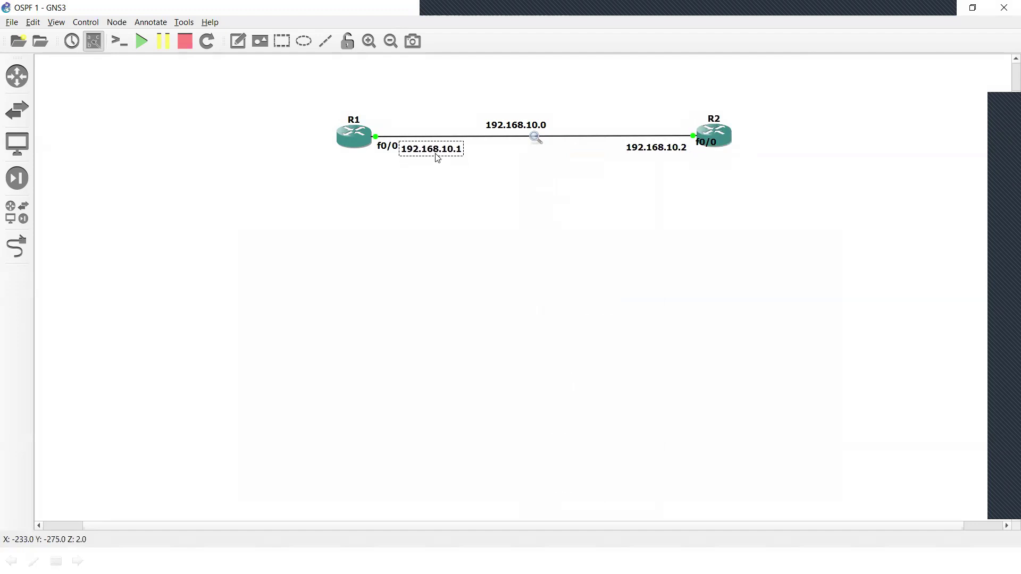
Check the running Wireshark capture of the R1–R2 link and return to the GNS3 topology.
{"action": "key", "text": "alt+Tab"}
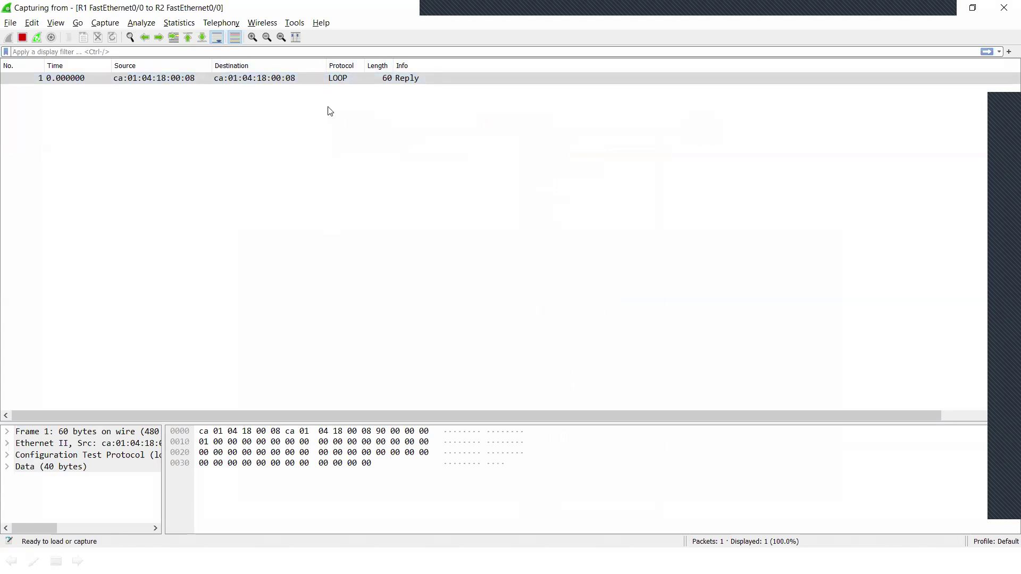
{"action": "left_click", "coordinate": [509, 161]}
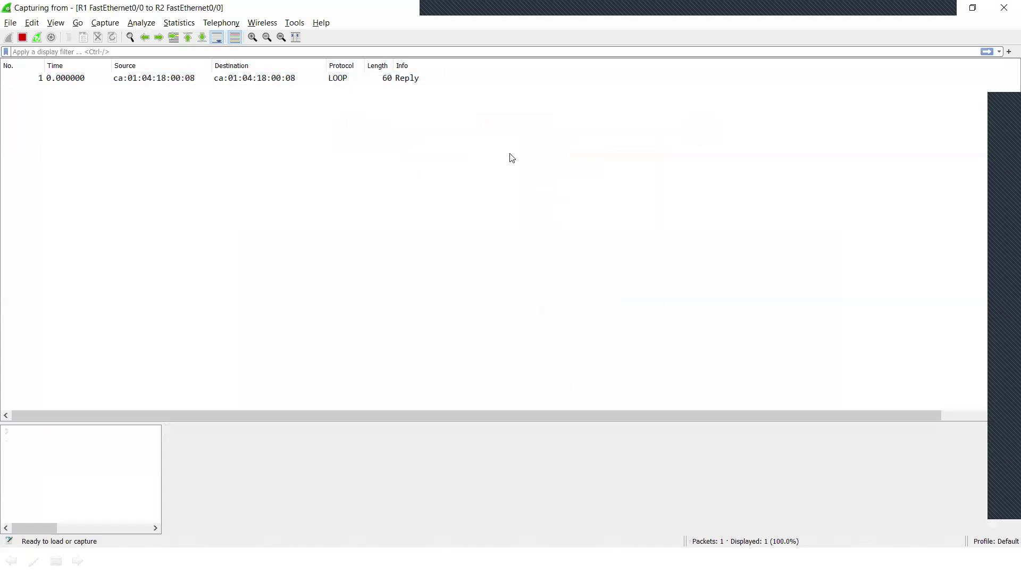
{"action": "key", "text": "alt+Tab"}
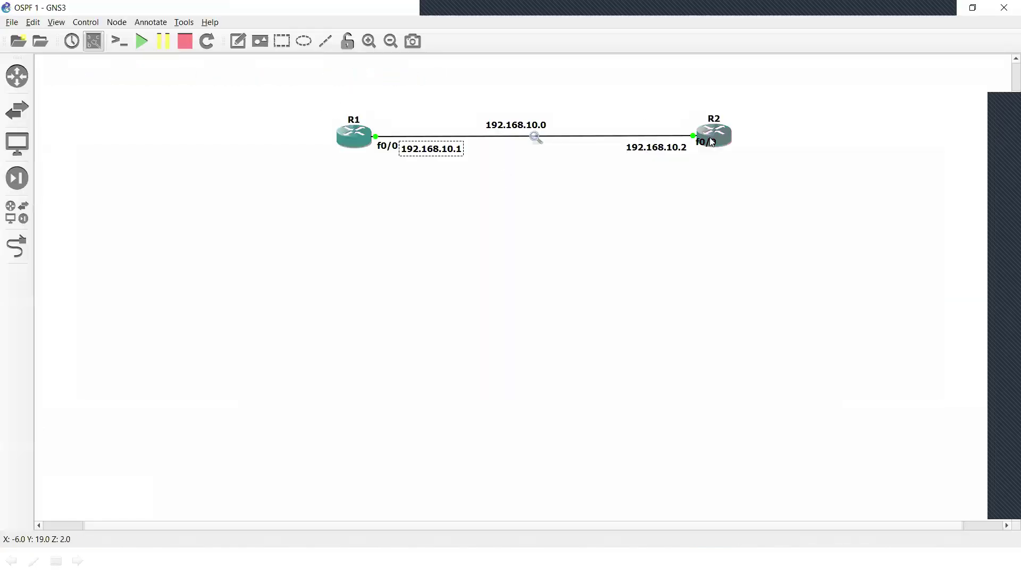
Return to R2's console, enter interface f0/0, and enable it with no shutdown.
{"action": "key", "text": "alt+Tab"}
{"action": "key", "text": "alt+Tab"}
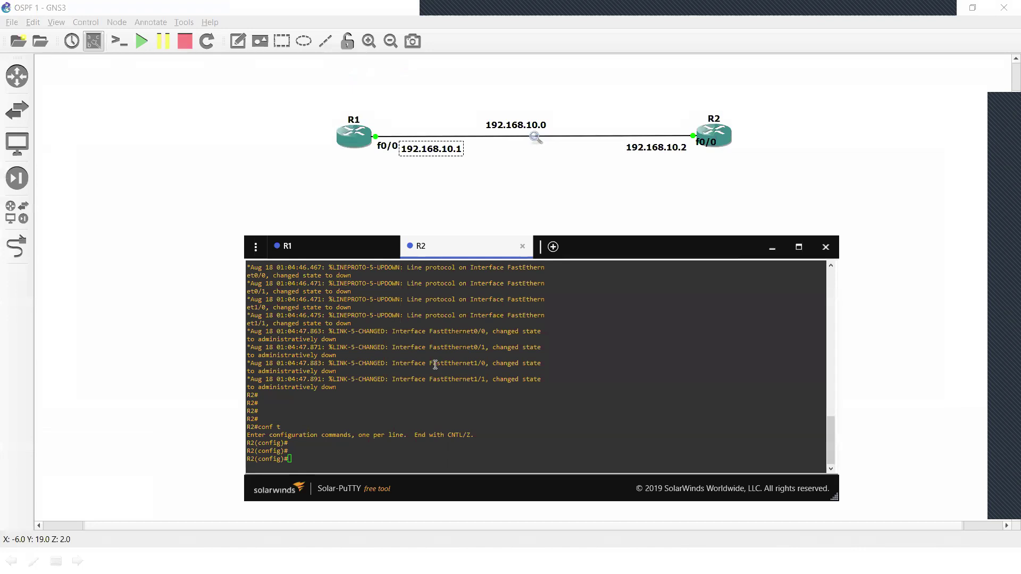
{"action": "key", "text": "Return"}
{"action": "key", "text": "Return"}
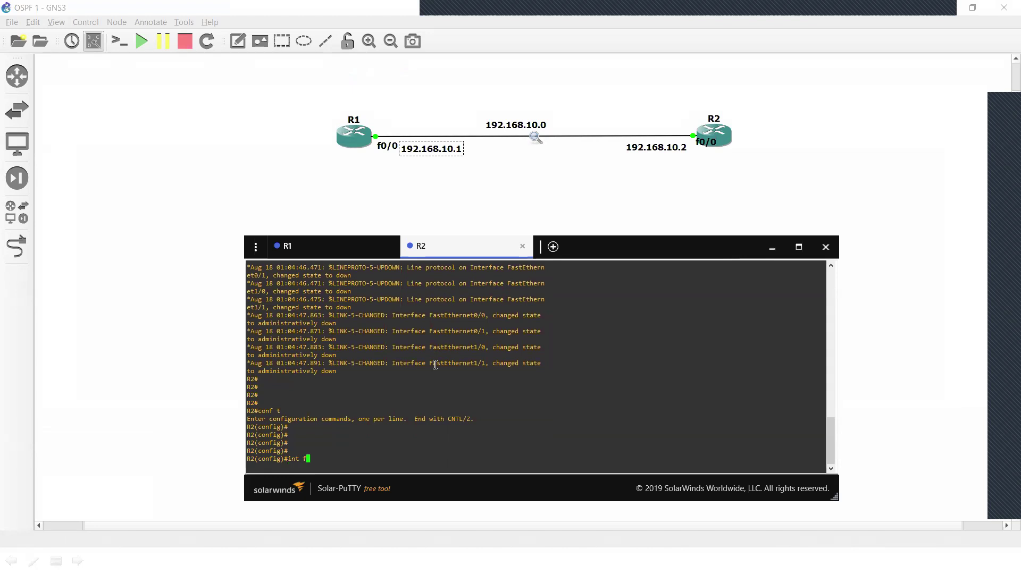
{"action": "key", "text": "Return"}
{"action": "type", "text": "no sh"}
{"action": "key", "text": "Tab"}
{"action": "key", "text": "Return"}
Assign 192.168.10.2 with mask 255.255.255.0 to R2's f0/0 and exit interface configuration.
{"action": "type", "text": "ip ad"}
{"action": "key", "text": "Tab"}
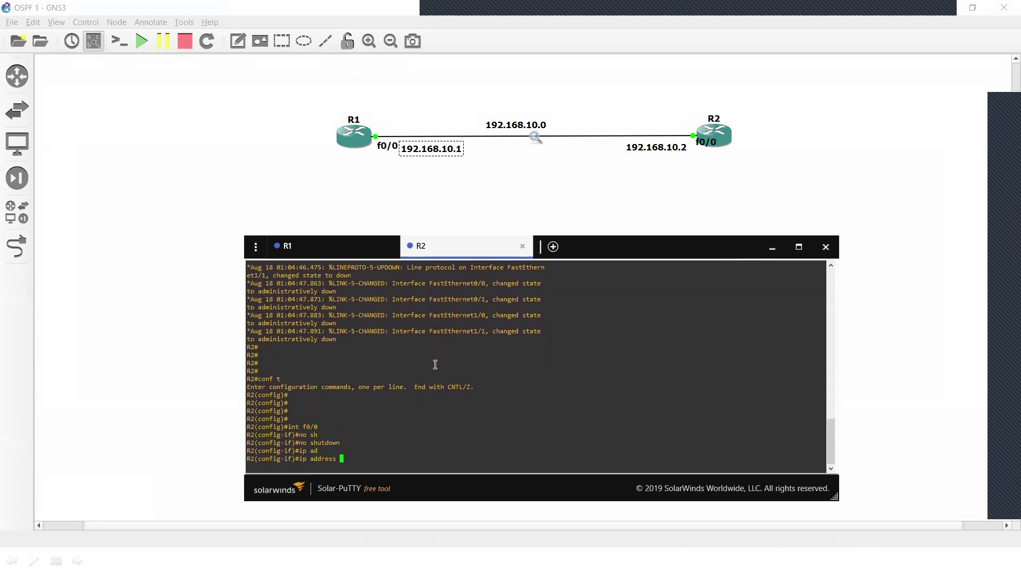
{"action": "type", "text": "192.168.10.2 255.255.255."}
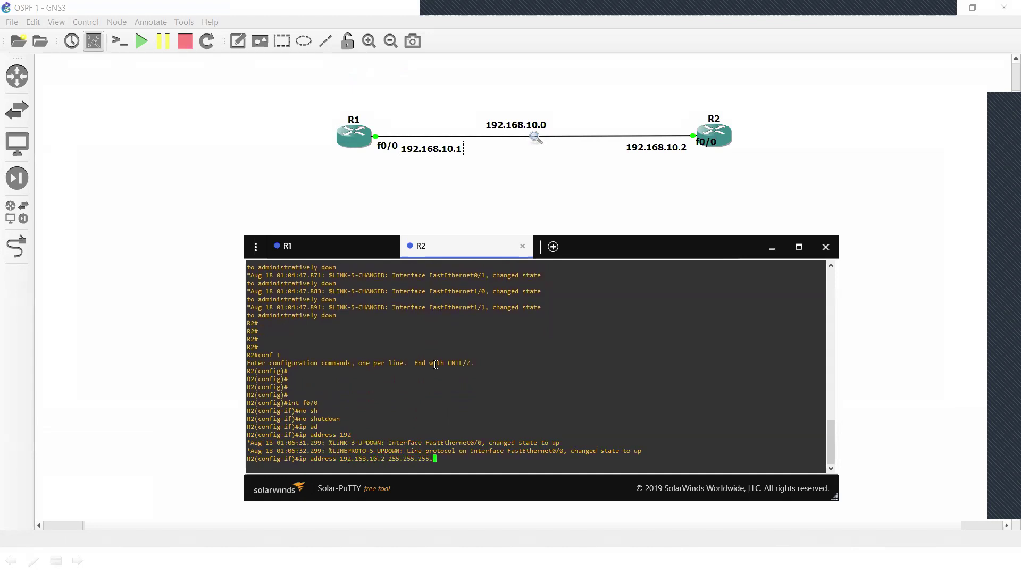
{"action": "key", "text": "Return"}
{"action": "type", "text": "ex"}
{"action": "key", "text": "Return"}
{"action": "key", "text": "Return"}
{"action": "key", "text": "Return"}
Switch to Wireshark to examine the packets exchanged between R1 and R2 after addressing R2.
{"action": "key", "text": "alt+Tab"}
{"action": "key", "text": "alt+Tab"}
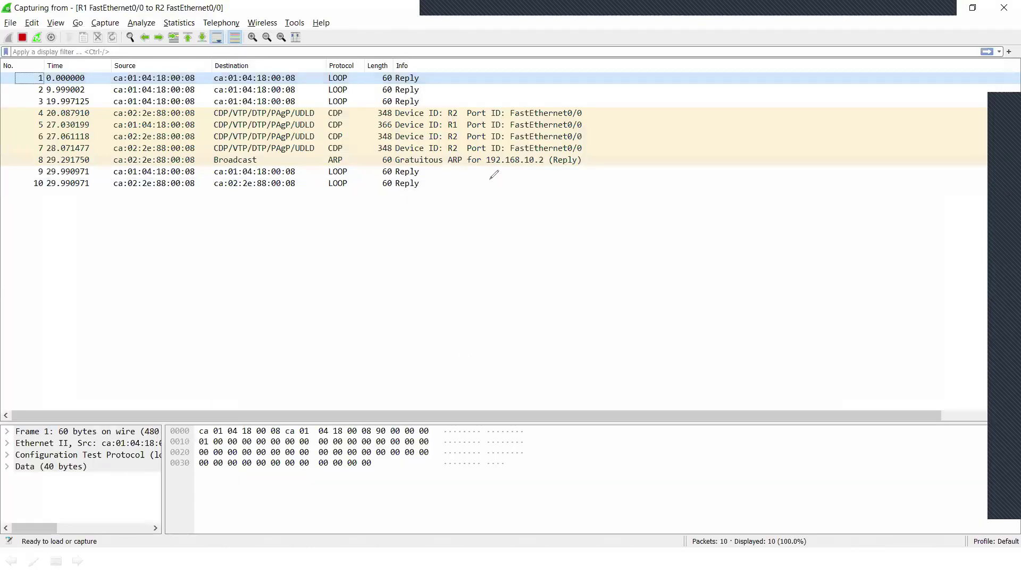
Open the gratuitous ARP packet for 192.168.10.2, inspect its ARP, Ethernet and frame details, and close the packet window.
{"action": "left_click_drag", "start_coordinate": [374, 165], "coordinate": [606, 160]}
{"action": "key", "text": "e"}
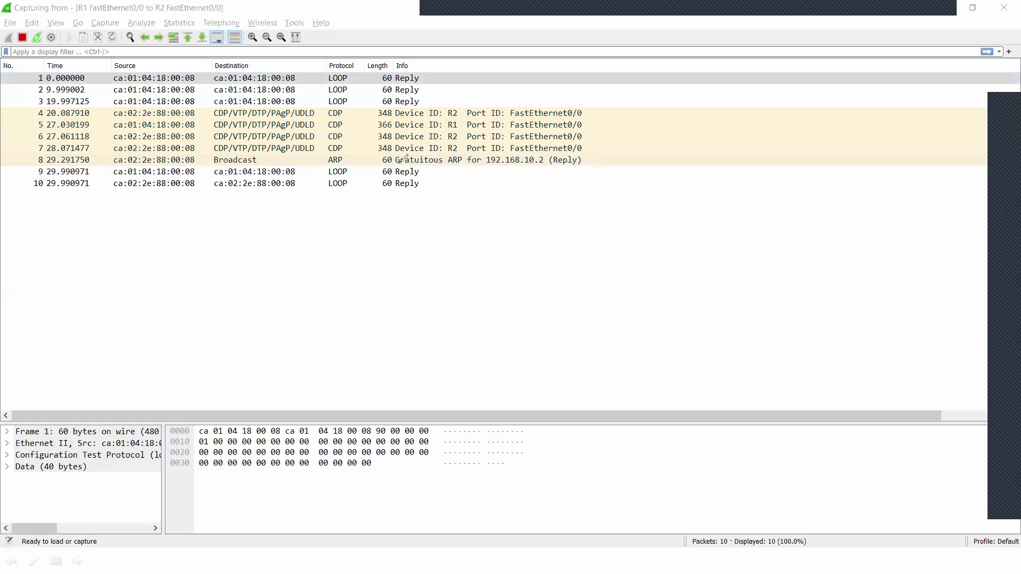
{"action": "mouse_move", "coordinate": [420, 169]}
{"action": "left_mouse_down"}
{"action": "mouse_move", "coordinate": [575, 171]}
{"action": "mouse_move", "coordinate": [553, 147]}
{"action": "mouse_move", "coordinate": [18, 150]}
{"action": "mouse_move", "coordinate": [35, 165]}
{"action": "mouse_move", "coordinate": [421, 168]}
{"action": "left_mouse_up"}
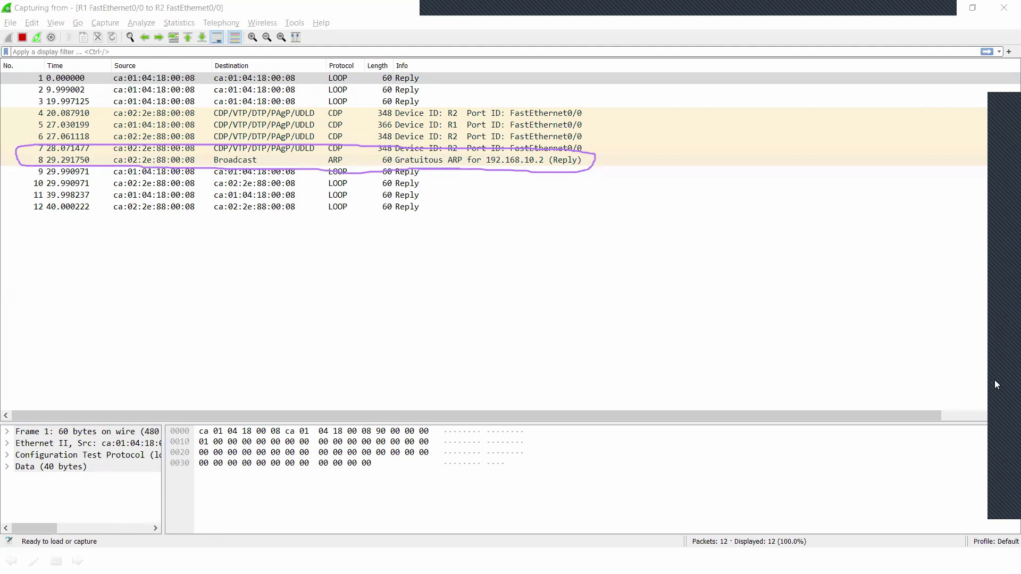
{"action": "double_click", "coordinate": [195, 160]}
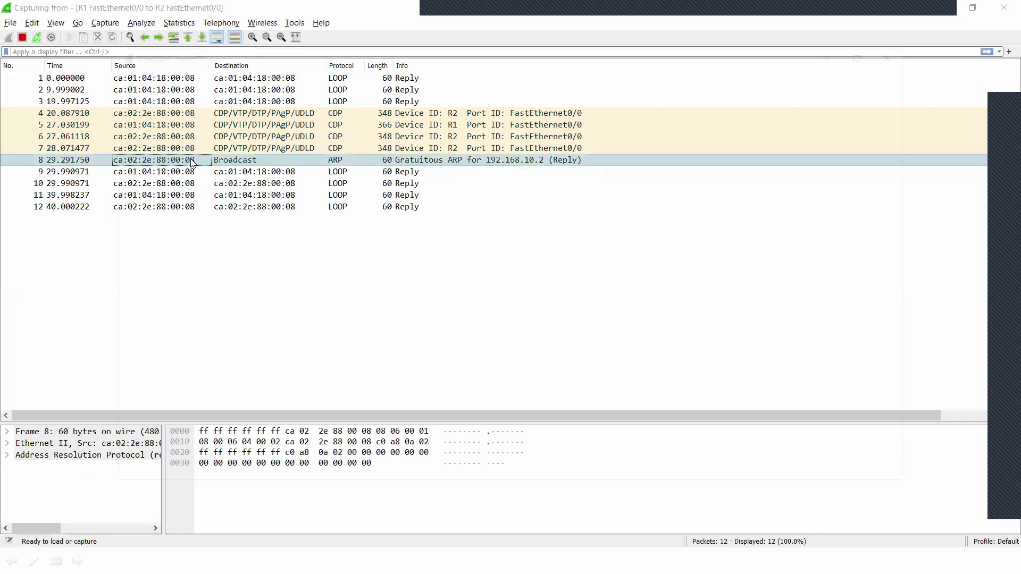
{"action": "double_click", "coordinate": [261, 96]}
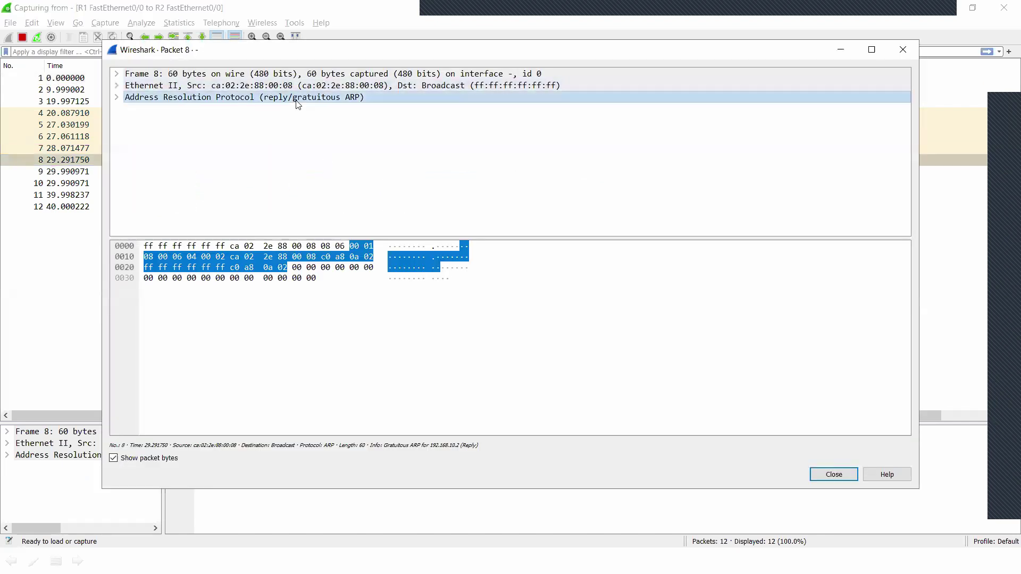
{"action": "double_click", "coordinate": [257, 85]}
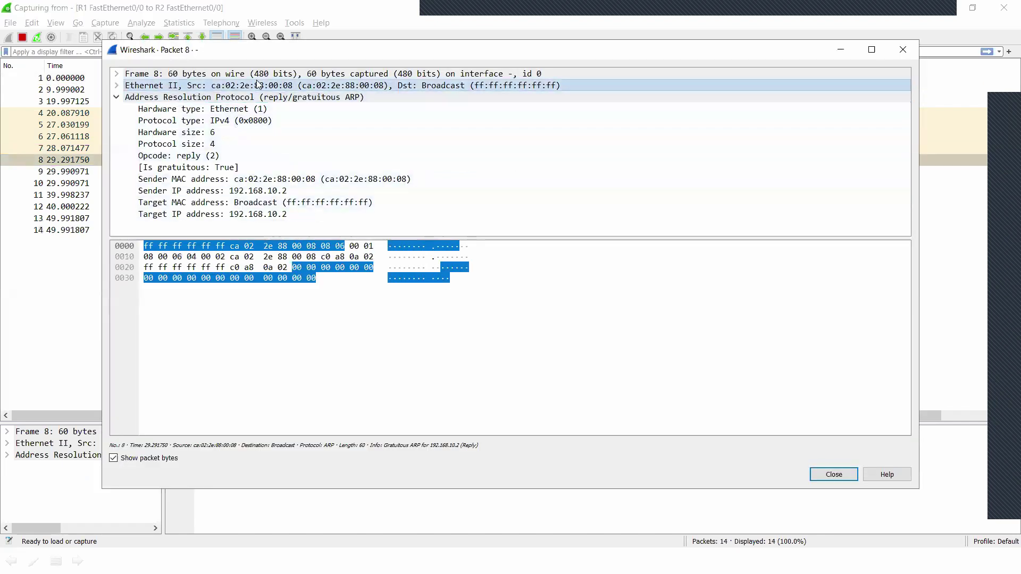
{"action": "double_click", "coordinate": [261, 74]}
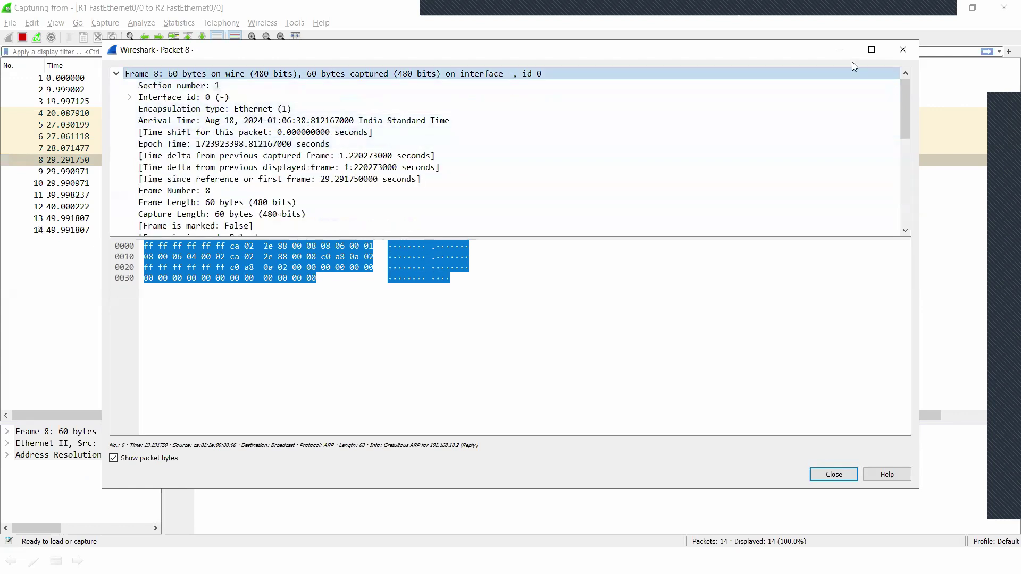
{"action": "left_click", "coordinate": [901, 49]}
{"action": "left_click", "coordinate": [612, 346]}
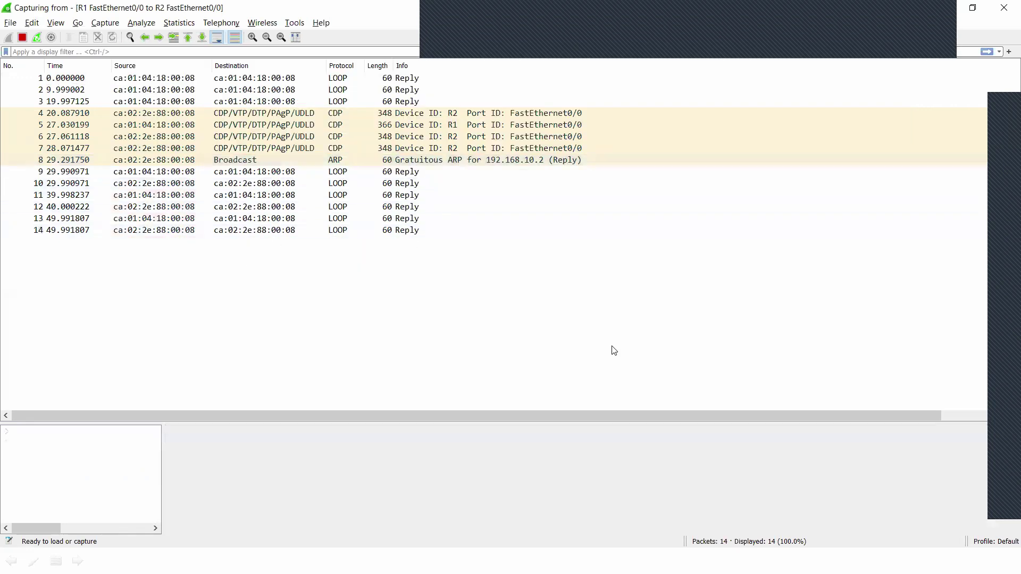
Switch from Wireshark to the Solar-PuTTY console and bring up R1's session.
{"action": "key", "text": "alt+Tab"}
Switch to the GNS3 topology and review the two routers and their addressed link.
{"action": "key", "text": "alt+Tab"}
{"action": "key", "text": "alt+Tab"}
{"action": "key", "text": "alt+Tab"}
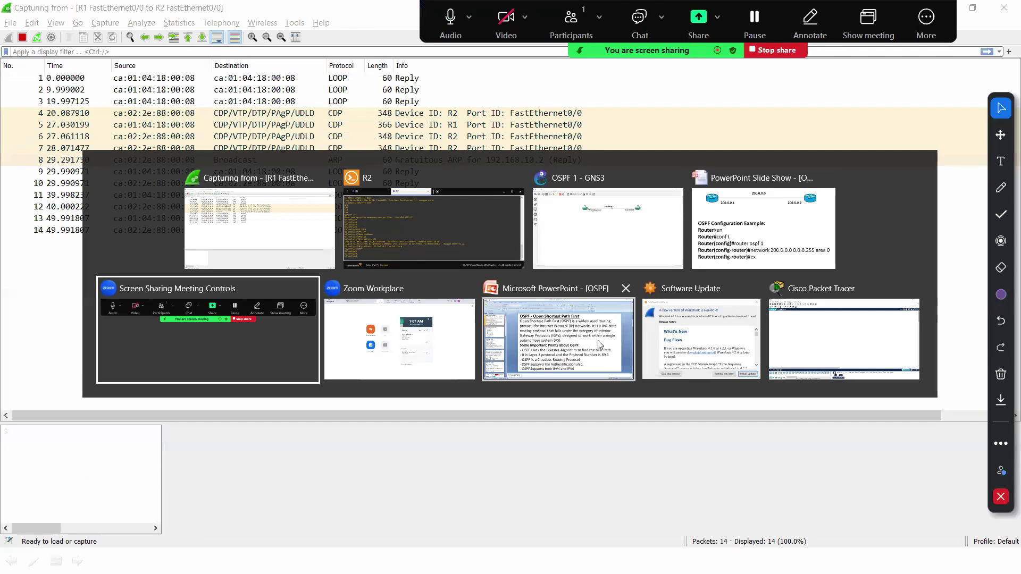
{"action": "left_click", "coordinate": [440, 234]}
{"action": "key", "text": "alt+Tab"}
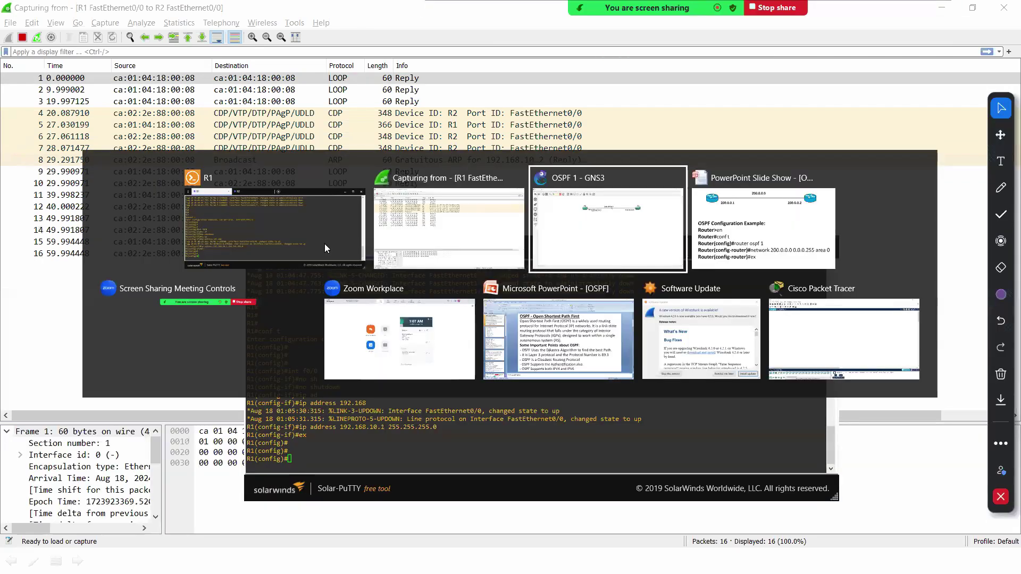
{"action": "key", "text": "alt+Tab"}
{"action": "left_click_drag", "start_coordinate": [285, 91], "coordinate": [589, 177]}
{"action": "left_click", "coordinate": [454, 177]}
{"action": "left_click_drag", "start_coordinate": [790, 93], "coordinate": [476, 172]}
{"action": "left_click", "coordinate": [432, 230]}
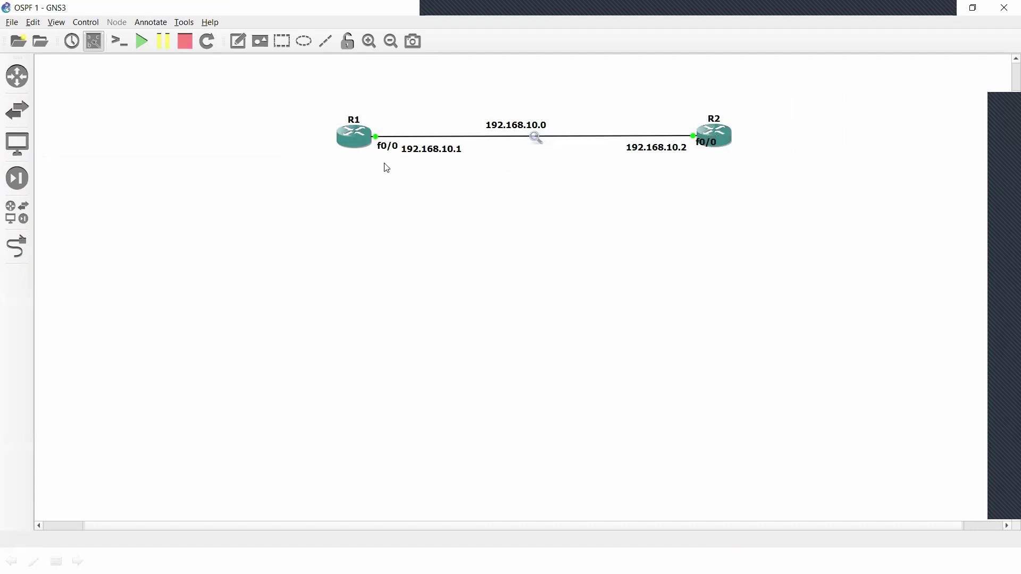
Return to R1's console and start OSPF process 1 with router ospf 1.
{"action": "key", "text": "alt+Tab"}
{"action": "key", "text": "Return"}
{"action": "key", "text": "Return"}
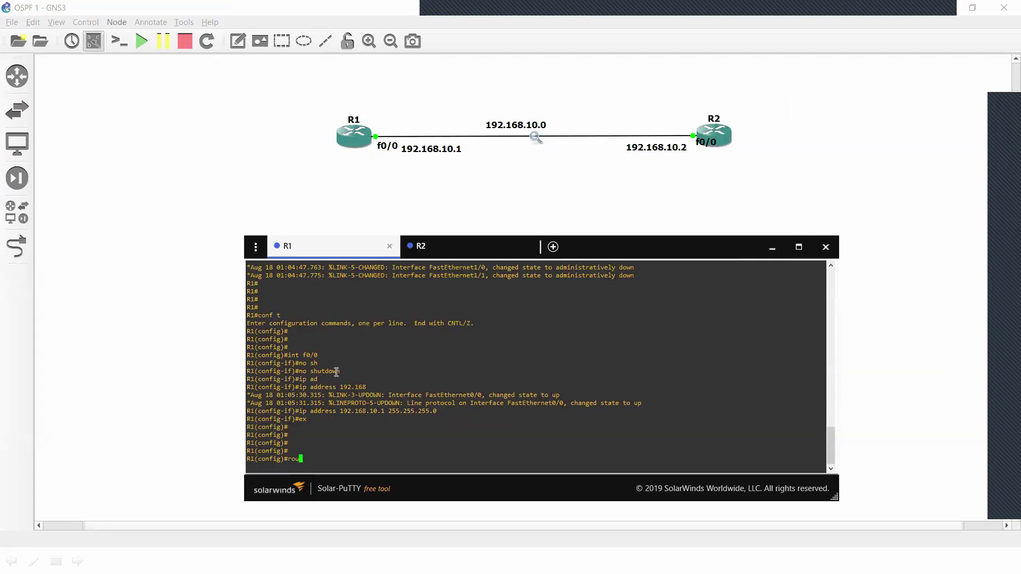
{"action": "type", "text": "router os"}
{"action": "key", "text": "Tab"}
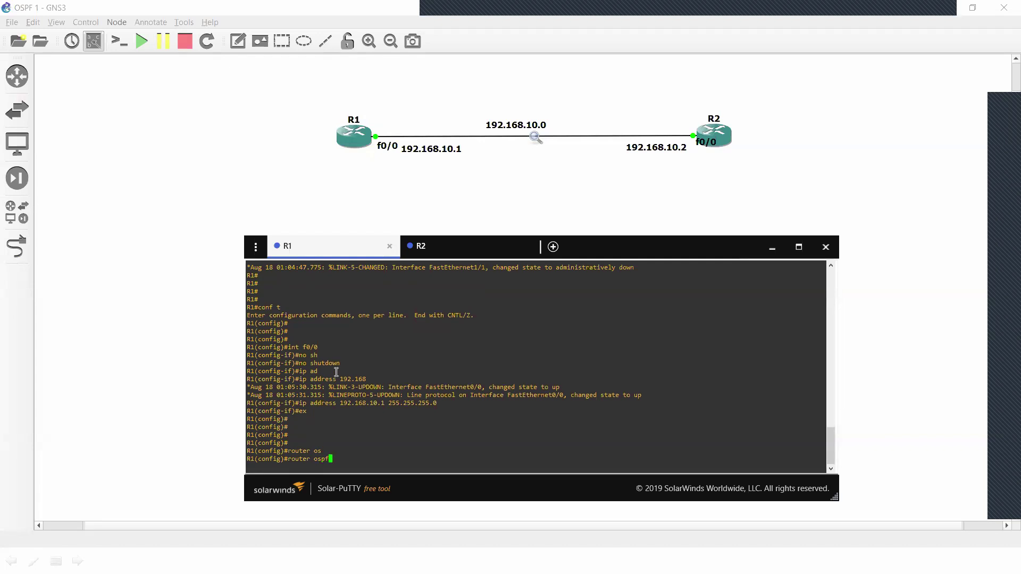
{"action": "type", "text": "1"}
{"action": "key", "text": "Return"}
Advertise network 192.168.10.0 with wildcard mask 0.0.0.255 in area 0 on R1.
{"action": "type", "text": "net"}
{"action": "key", "text": "Tab"}
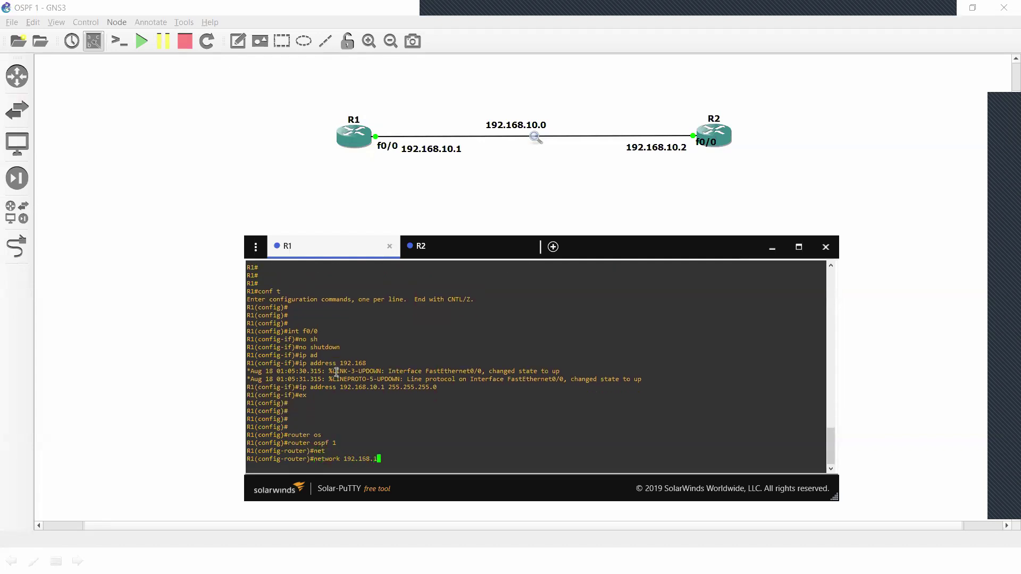
{"action": "key", "text": "Return"}
{"action": "key", "text": "Return"}
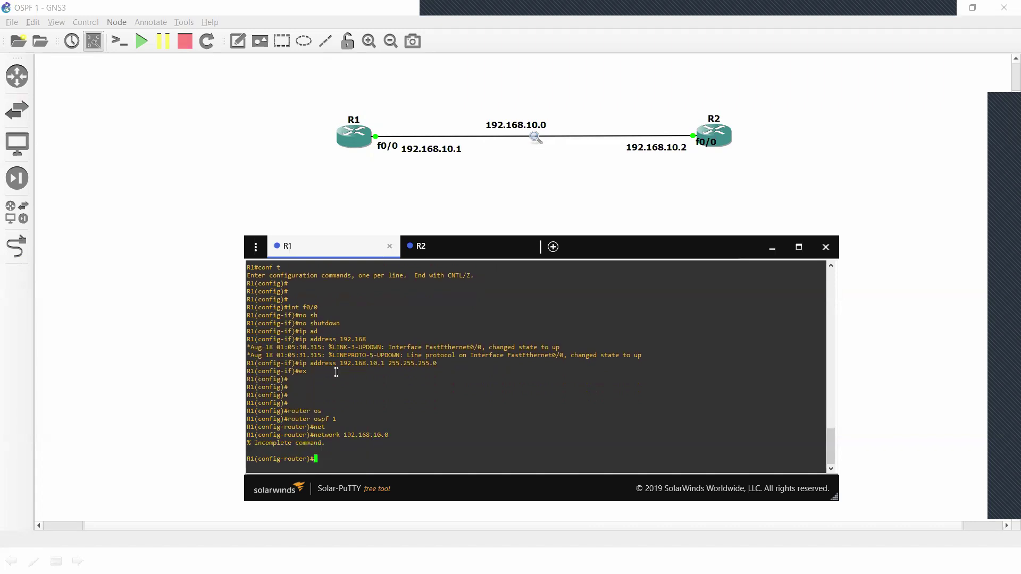
{"action": "key", "text": "Up"}
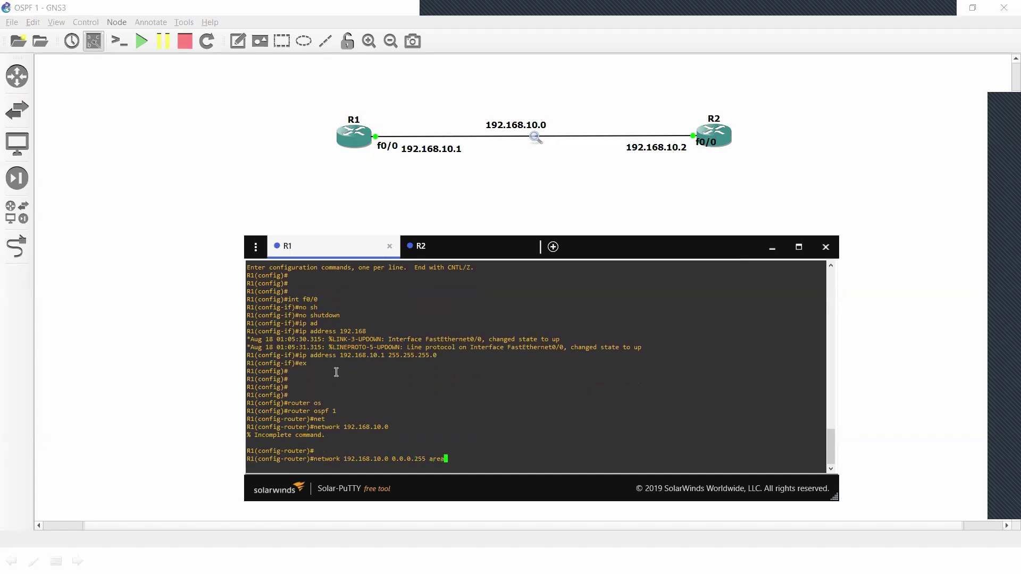
{"action": "mouse_move", "coordinate": [428, 458]}
{"action": "left_mouse_down"}
{"action": "mouse_move", "coordinate": [379, 459]}
{"action": "mouse_move", "coordinate": [428, 456]}
{"action": "left_mouse_up"}
{"action": "left_click", "coordinate": [394, 453]}
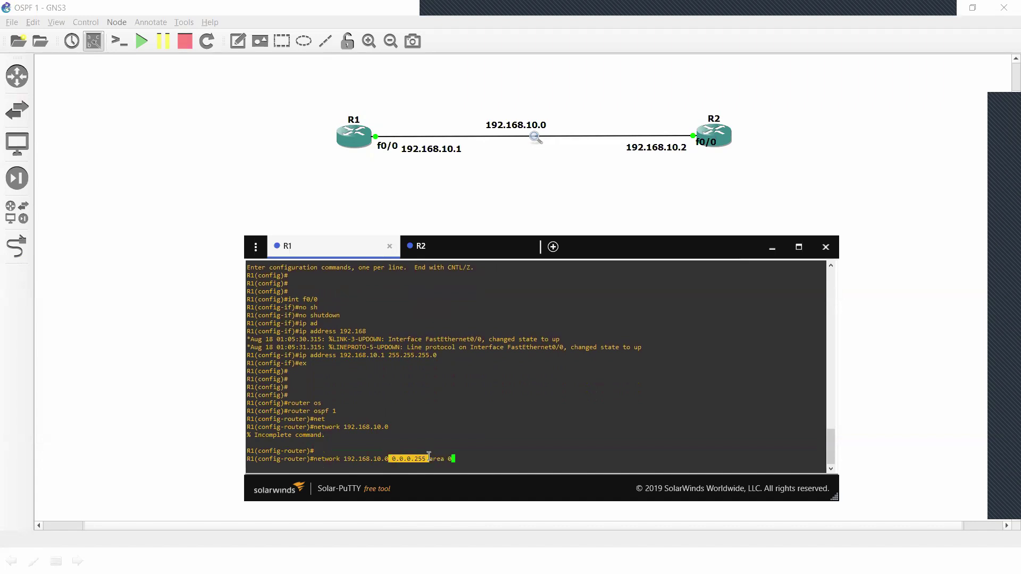
{"action": "left_click", "coordinate": [459, 460]}
{"action": "key", "text": "Return"}
{"action": "key", "text": "Return"}
{"action": "key", "text": "Return"}
{"action": "key", "text": "Return"}
{"action": "key", "text": "Return"}
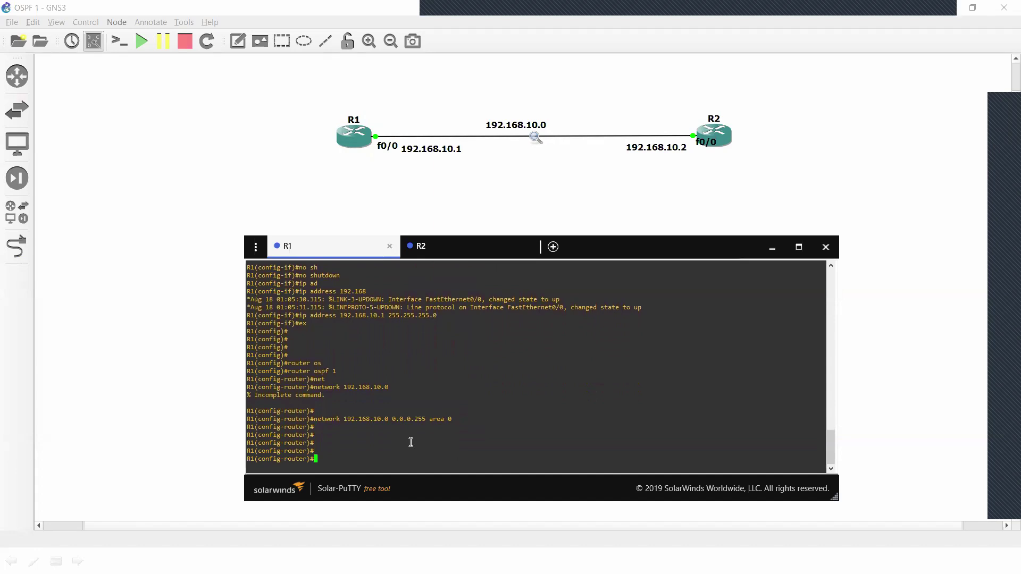
Switch to Wireshark and examine the OSPF Hello packets R1 sends and the interval between them.
{"action": "key", "text": "alt+Tab"}
{"action": "key", "text": "alt+Tab"}
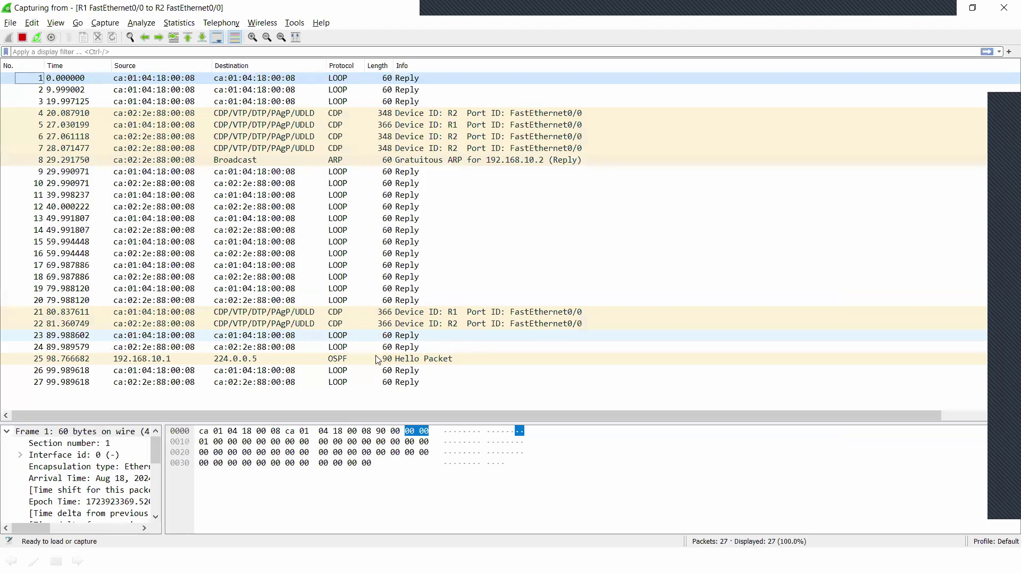
{"action": "left_click", "coordinate": [997, 192]}
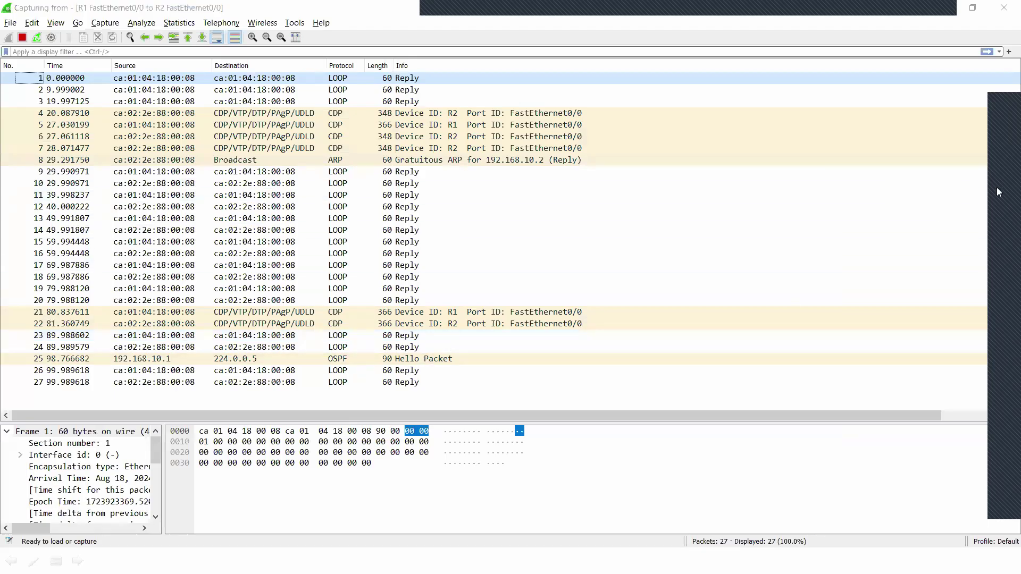
{"action": "key", "text": "ctrl+2"}
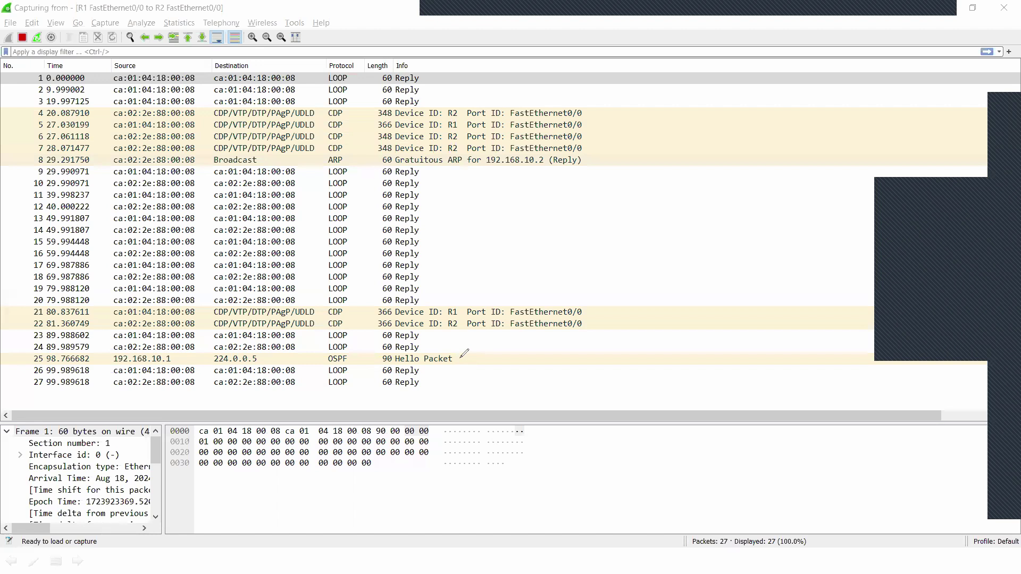
{"action": "left_click_drag", "start_coordinate": [460, 358], "coordinate": [491, 352]}
{"action": "key", "text": "ctrl+z"}
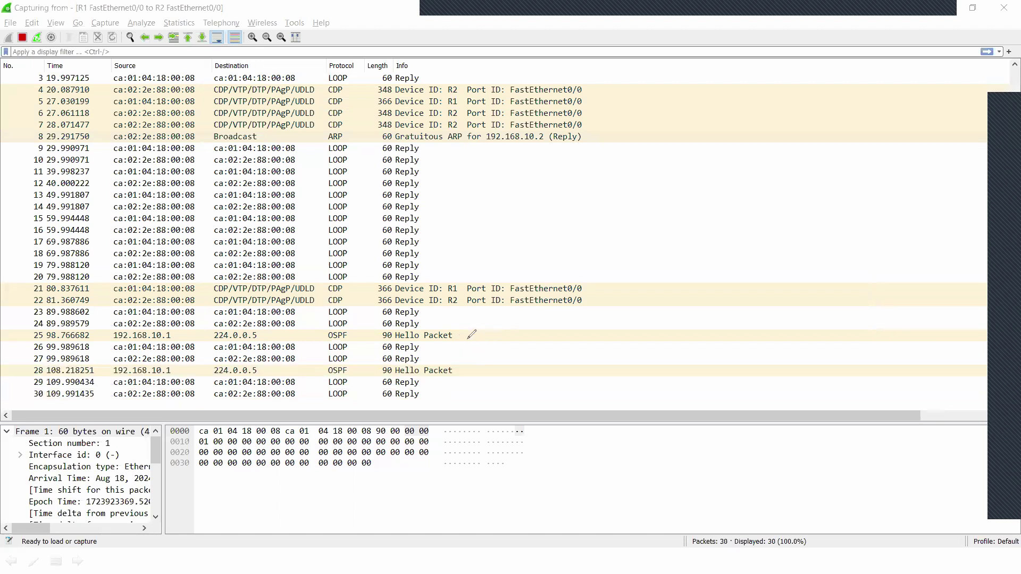
{"action": "mouse_move", "coordinate": [457, 330]}
{"action": "left_mouse_down"}
{"action": "mouse_move", "coordinate": [488, 341]}
{"action": "mouse_move", "coordinate": [458, 366]}
{"action": "left_mouse_up"}
{"action": "key", "text": "ctrl+z"}
{"action": "mouse_move", "coordinate": [456, 338]}
{"action": "left_mouse_down"}
{"action": "mouse_move", "coordinate": [477, 319]}
{"action": "mouse_move", "coordinate": [478, 353]}
{"action": "mouse_move", "coordinate": [456, 359]}
{"action": "mouse_move", "coordinate": [466, 381]}
{"action": "mouse_move", "coordinate": [455, 370]}
{"action": "left_mouse_up"}
{"action": "key", "text": "ctrl+z"}
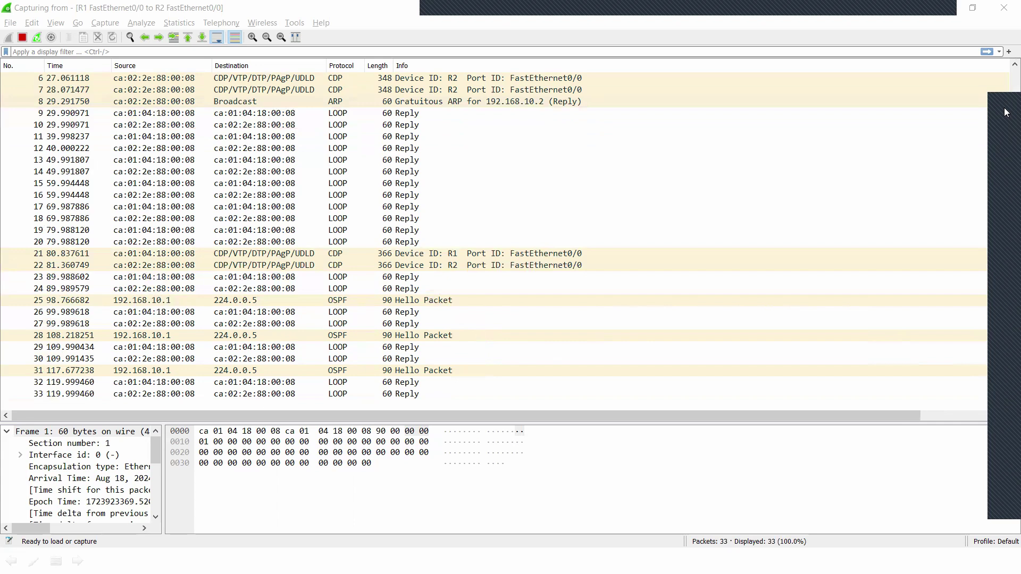
Switch back to the Solar-PuTTY console and show R2's session.
{"action": "key", "text": "alt+Tab"}
{"action": "key", "text": "alt+Tab"}
{"action": "key", "text": "alt+Tab"}
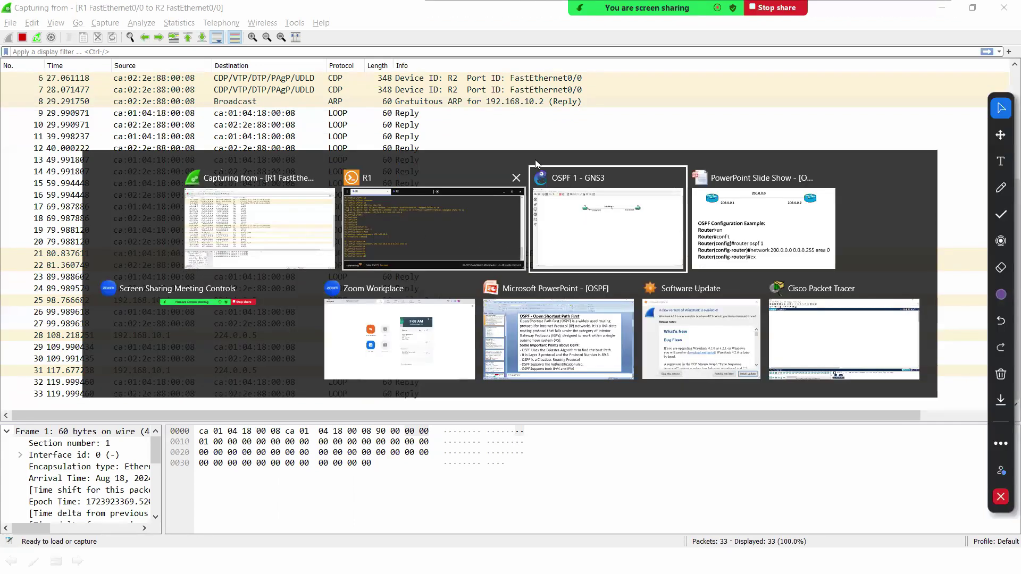
{"action": "key", "text": "alt+Tab"}
{"action": "key", "text": "alt+Tab"}
{"action": "left_click", "coordinate": [469, 254]}
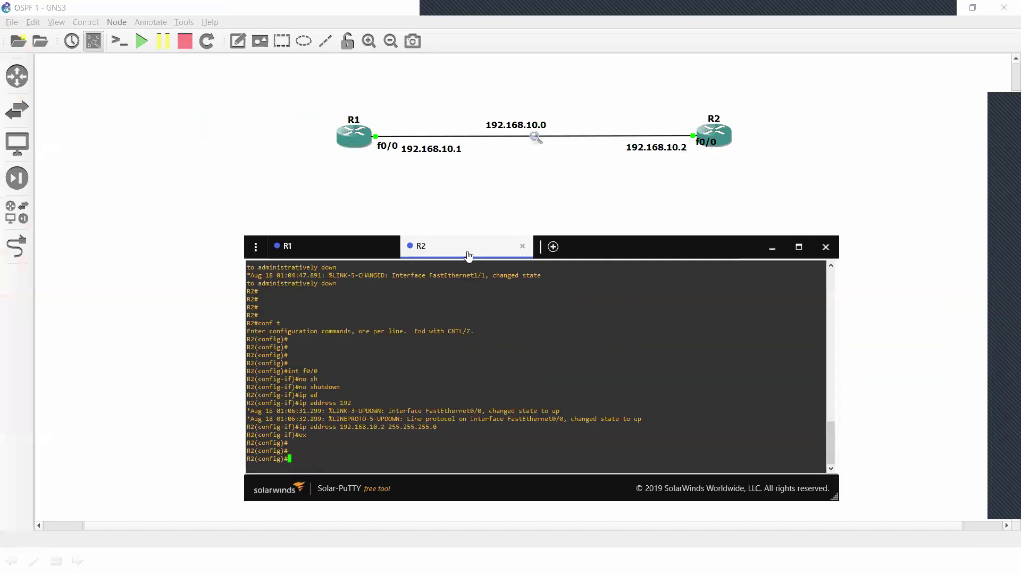
Start OSPF process 1 on R2 with router ospf 1.
{"action": "key", "text": "Return"}
{"action": "key", "text": "Return"}
{"action": "type", "text": "router"}
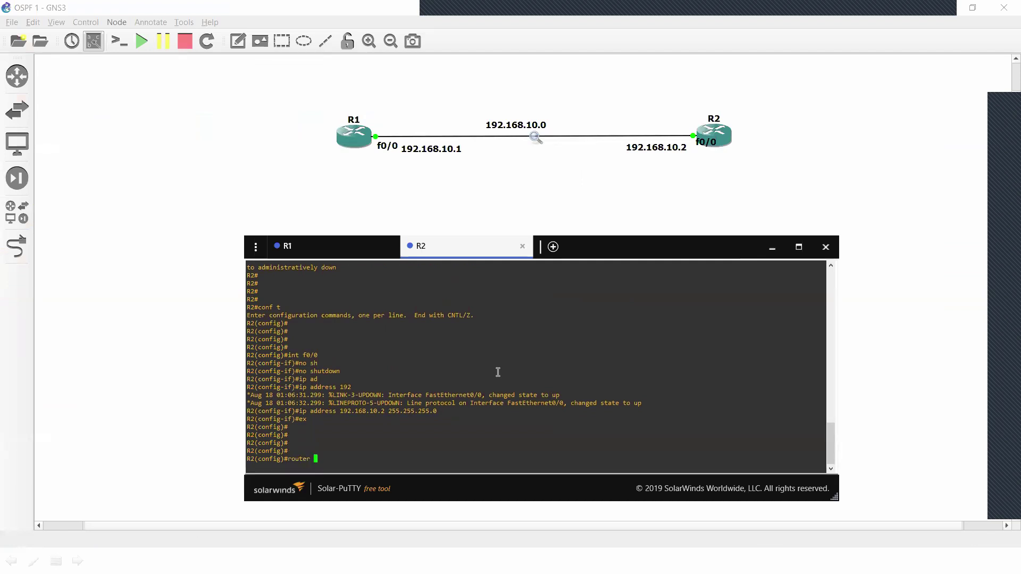
{"action": "type", "text": " os"}
{"action": "key", "text": "Tab"}
{"action": "type", "text": "1"}
{"action": "key", "text": "Return"}
Advertise network 192.168.10.0 with wildcard mask 0.0.0.255 in area 0 on R2.
{"action": "type", "text": "net"}
{"action": "key", "text": "Tab"}
{"action": "type", "text": "192.16"}
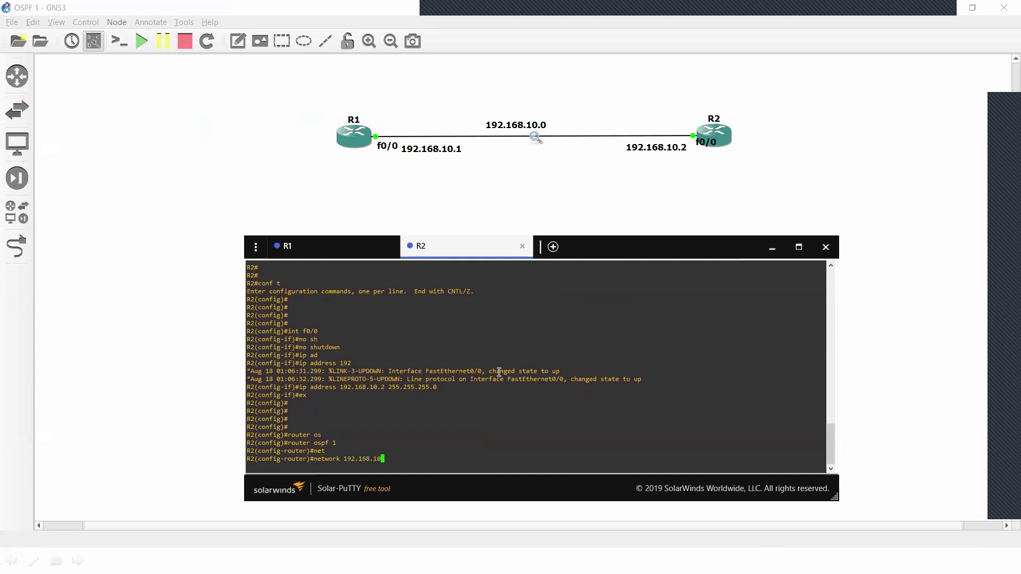
{"action": "type", "text": "8.10.0"}
{"action": "key", "text": "Return"}
{"action": "key", "text": "Return"}
{"action": "key", "text": "Return"}
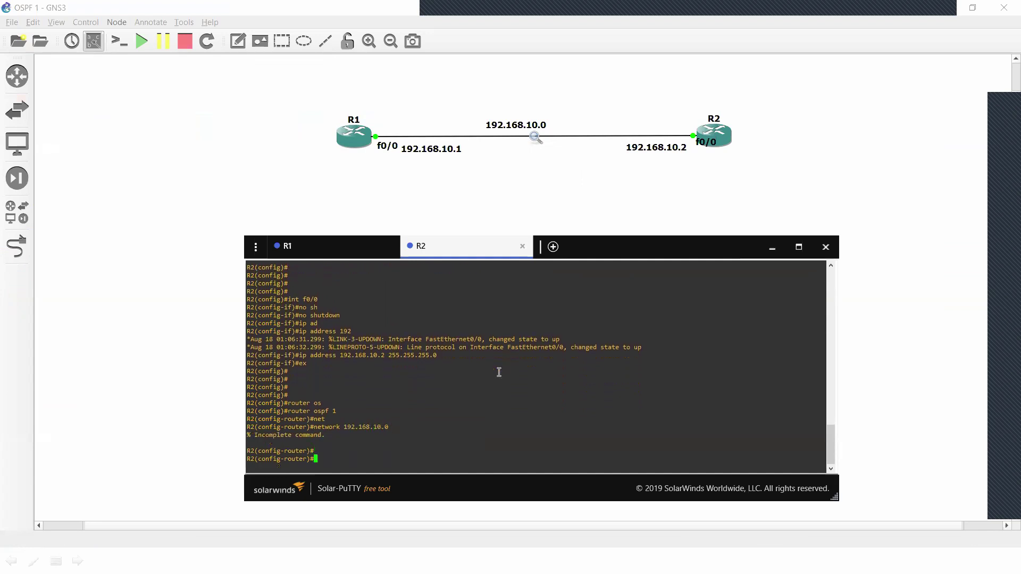
{"action": "key", "text": "Up"}
{"action": "type", "text": "0.0.0.255"}
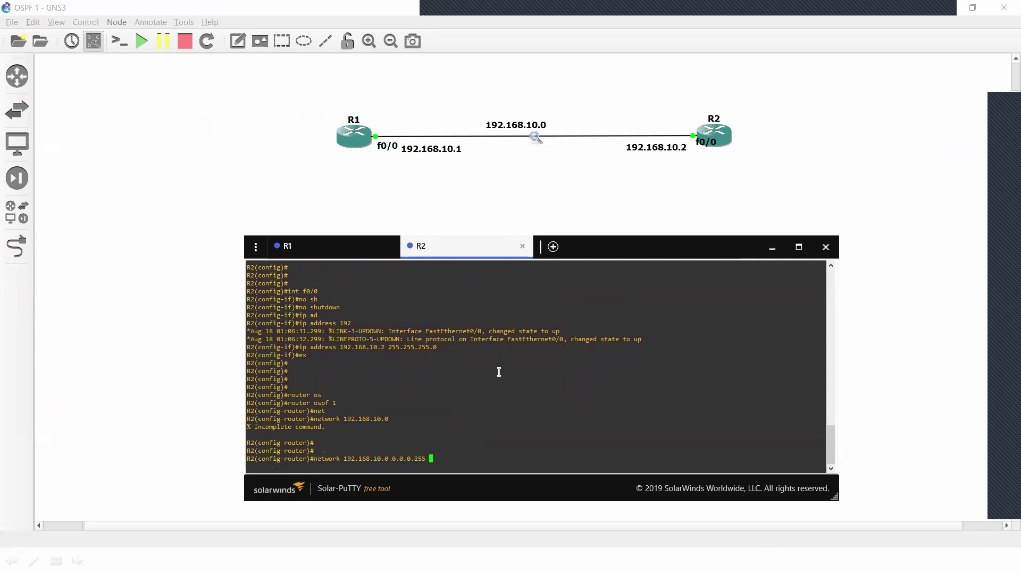
{"action": "key", "text": "Return"}
{"action": "key", "text": "Return"}
{"action": "key", "text": "Return"}
{"action": "key", "text": "Return"}
{"action": "key", "text": "Return"}
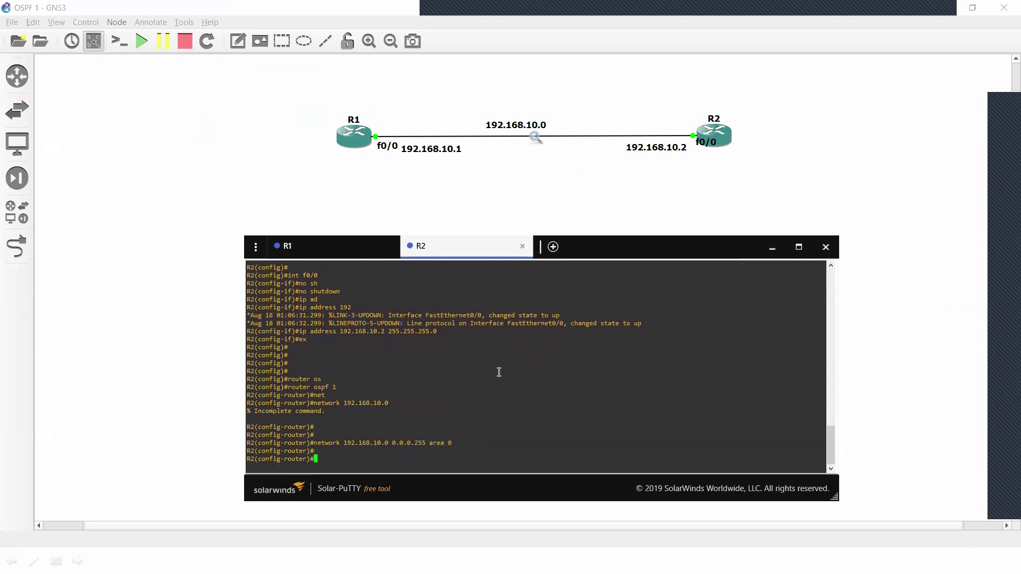
Switch to Wireshark and examine the OSPF packets R1 and R2 exchange, from Hello to LS Acknowledge.
{"action": "key", "text": "alt+Tab"}
{"action": "key", "text": "alt+Tab"}
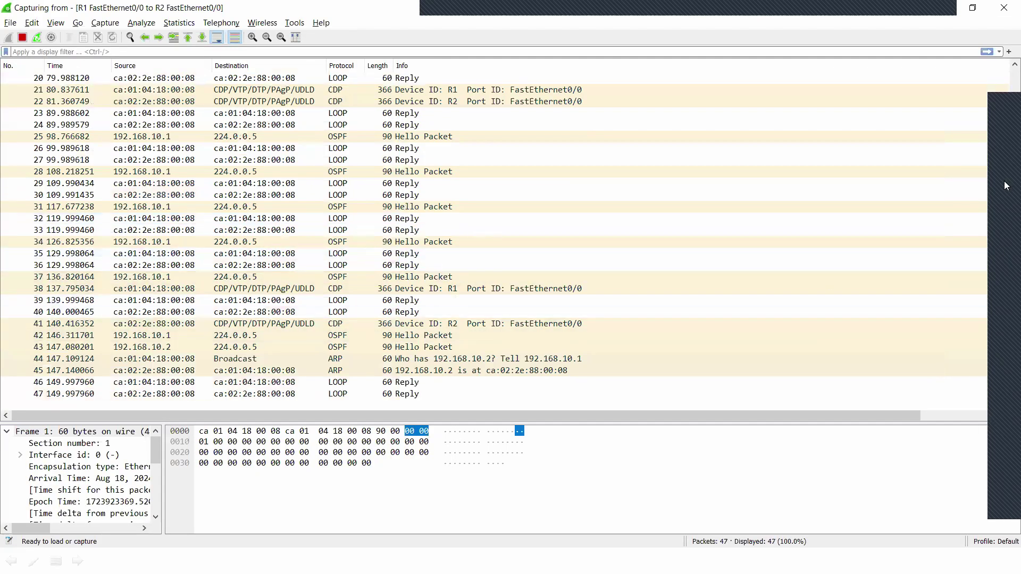
{"action": "scroll", "coordinate": [533, 321], "scroll_direction": "up", "scroll_amount": 3}
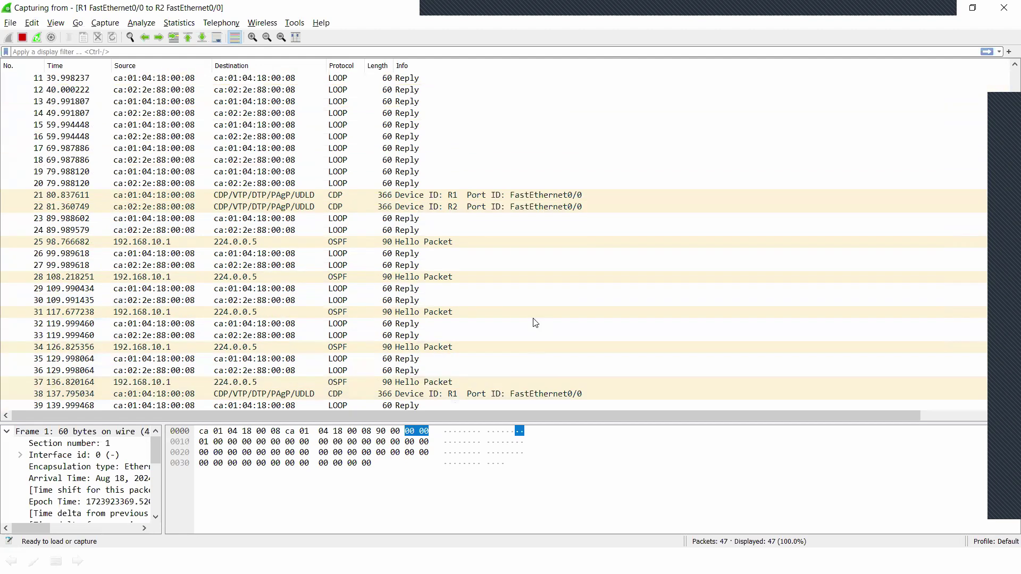
{"action": "scroll", "coordinate": [533, 321], "scroll_direction": "down", "scroll_amount": 3}
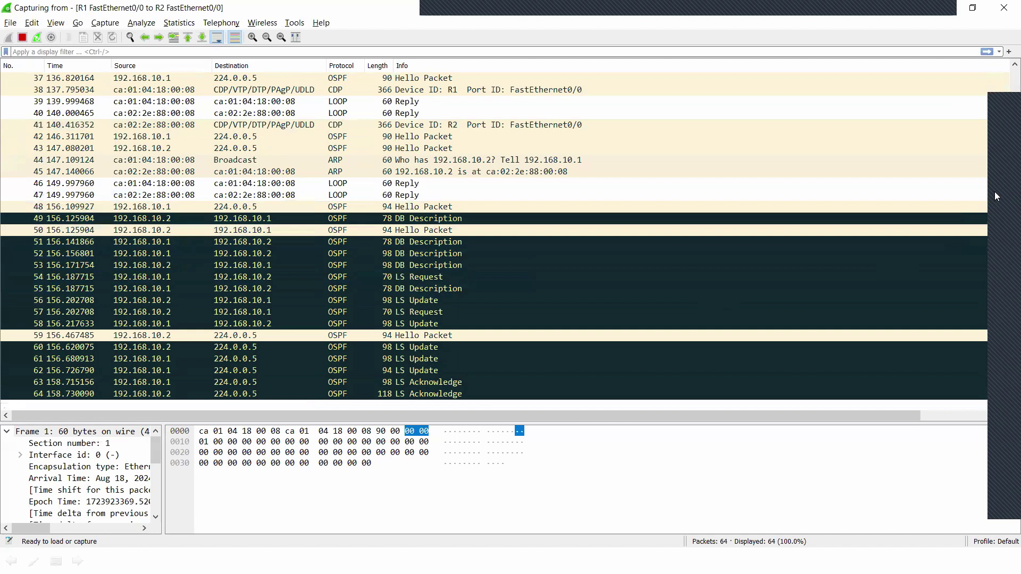
{"action": "mouse_move", "coordinate": [445, 177]}
{"action": "left_mouse_down"}
{"action": "mouse_move", "coordinate": [466, 173]}
{"action": "mouse_move", "coordinate": [468, 200]}
{"action": "mouse_move", "coordinate": [495, 201]}
{"action": "mouse_move", "coordinate": [464, 214]}
{"action": "mouse_move", "coordinate": [493, 205]}
{"action": "mouse_move", "coordinate": [504, 335]}
{"action": "mouse_move", "coordinate": [464, 356]}
{"action": "left_mouse_up"}
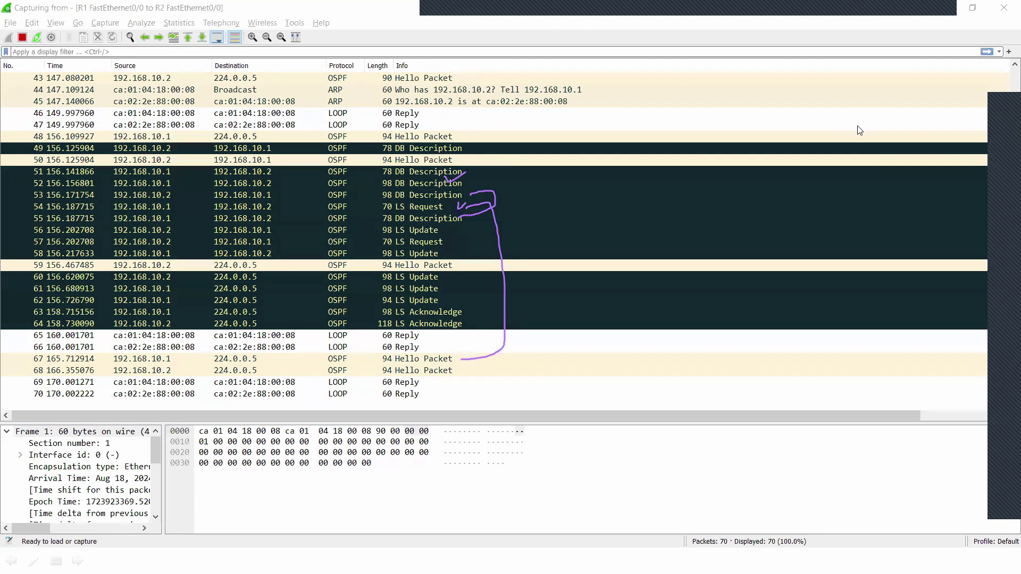
Return to the GNS3 topology and look over the completed R1–R2 OSPF setup.
{"action": "key", "text": "alt+Tab"}
{"action": "key", "text": "alt+Tab"}
{"action": "left_click_drag", "start_coordinate": [287, 97], "coordinate": [766, 181]}
{"action": "left_click", "coordinate": [720, 262]}
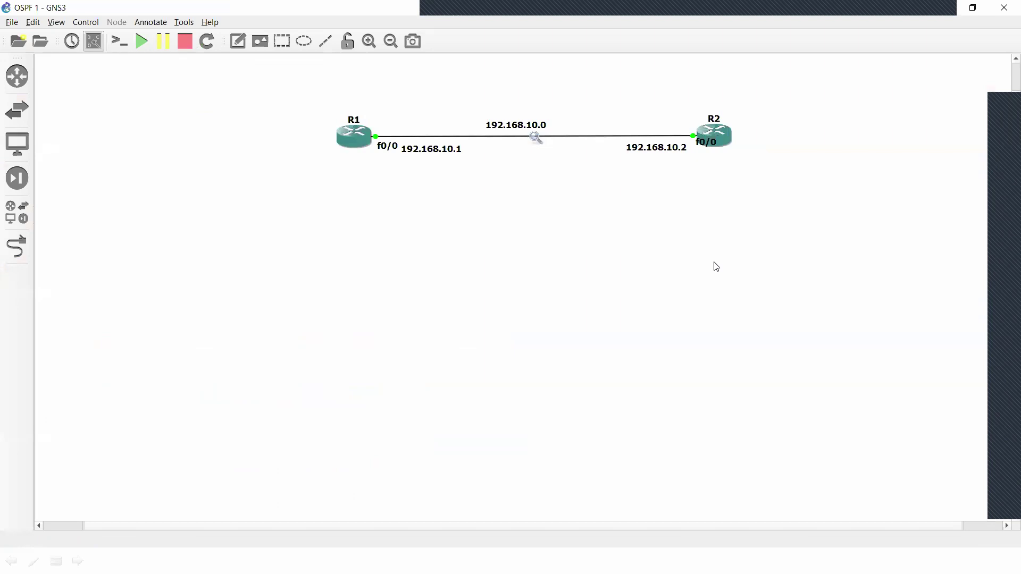
{"action": "left_click_drag", "start_coordinate": [324, 94], "coordinate": [759, 195]}
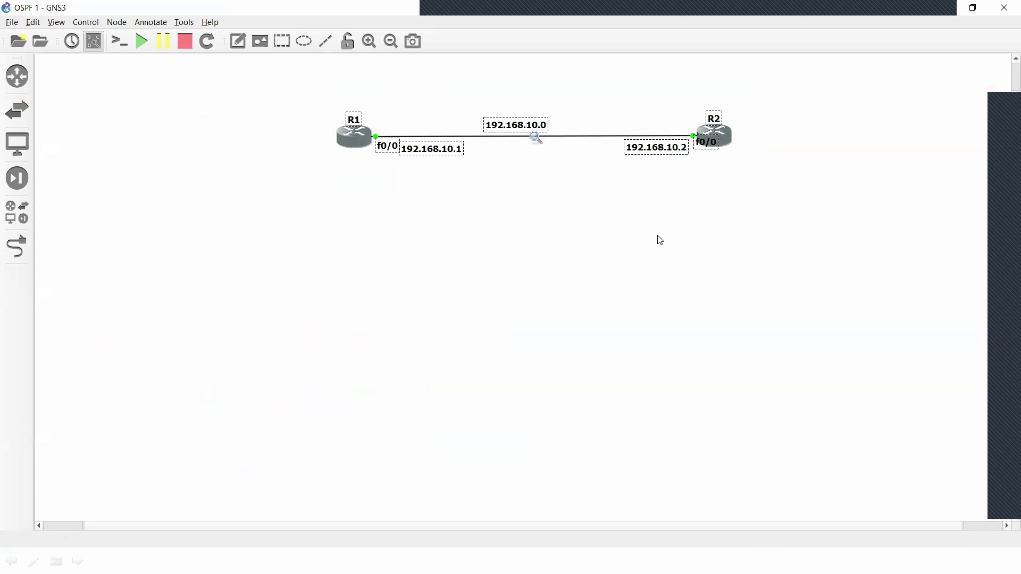
{"action": "left_click", "coordinate": [658, 254]}
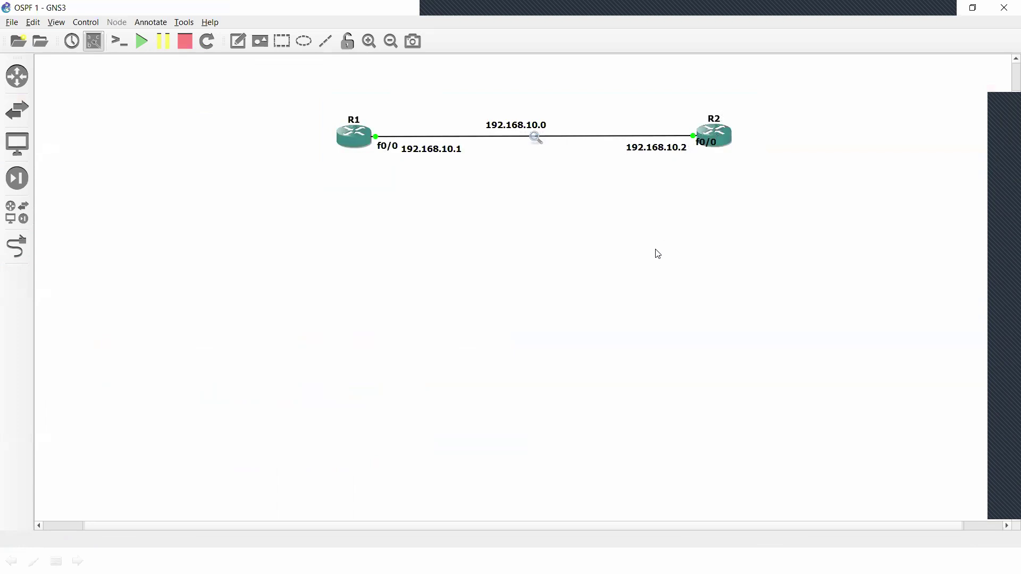
Switch to the PowerPoint slide show with the OSPF configuration example.
{"action": "key", "text": "alt+Tab"}
{"action": "key", "text": "Tab"}
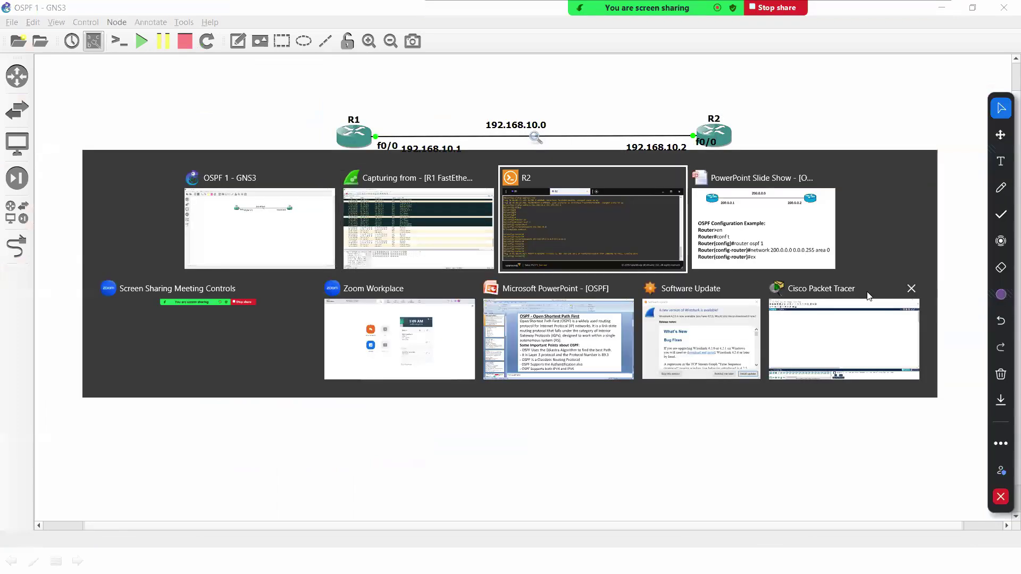
{"action": "key", "text": "Tab"}
{"action": "key", "text": "Tab"}
{"action": "key", "text": "Tab"}
{"action": "key", "text": "Tab"}
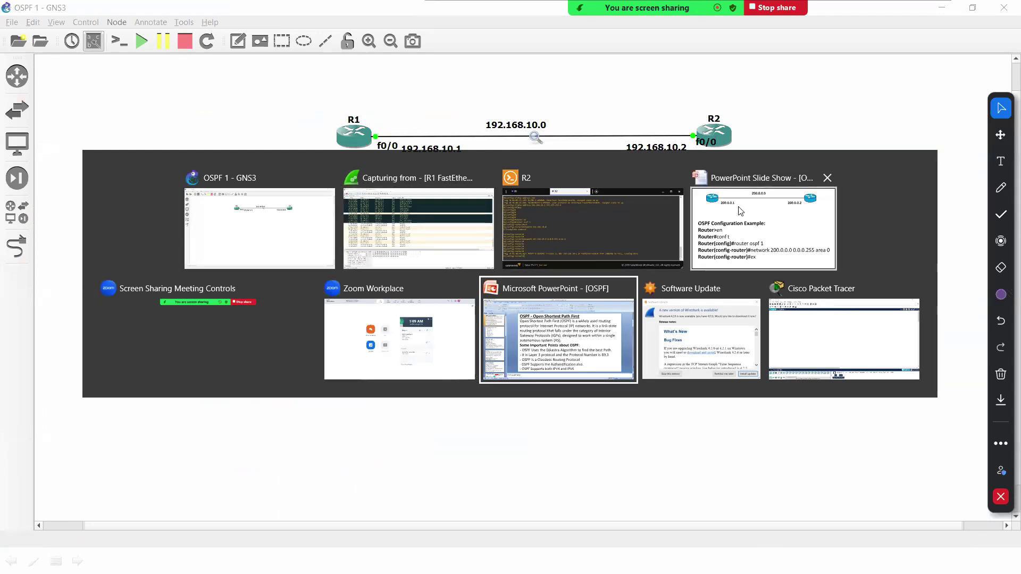
{"action": "left_click", "coordinate": [743, 240]}
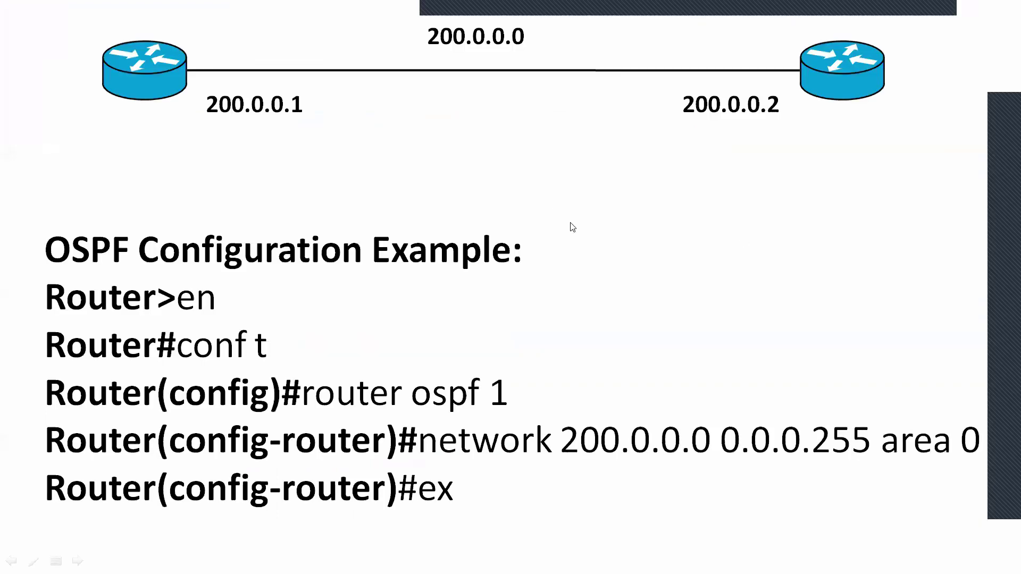